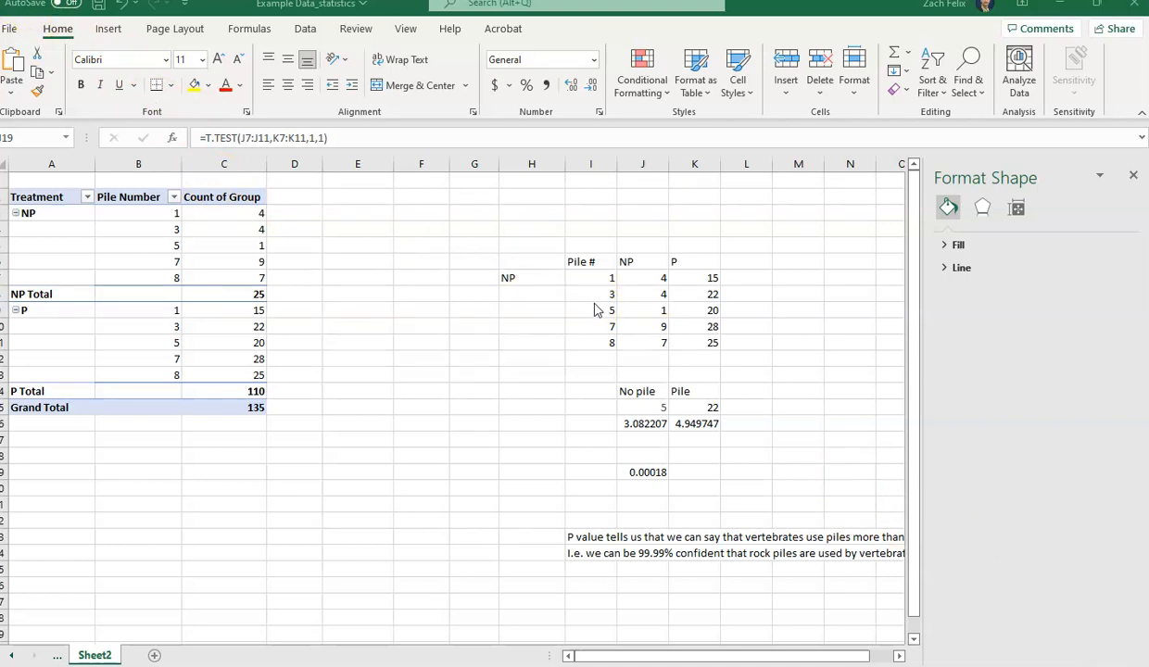
click(118, 33)
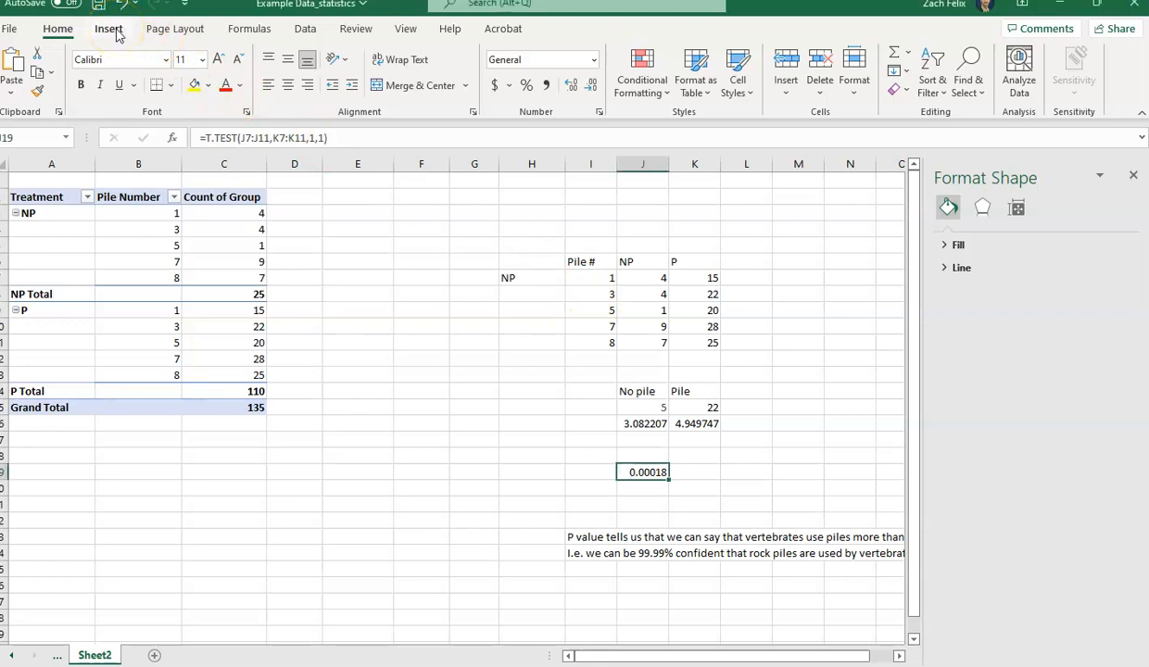
click(113, 32)
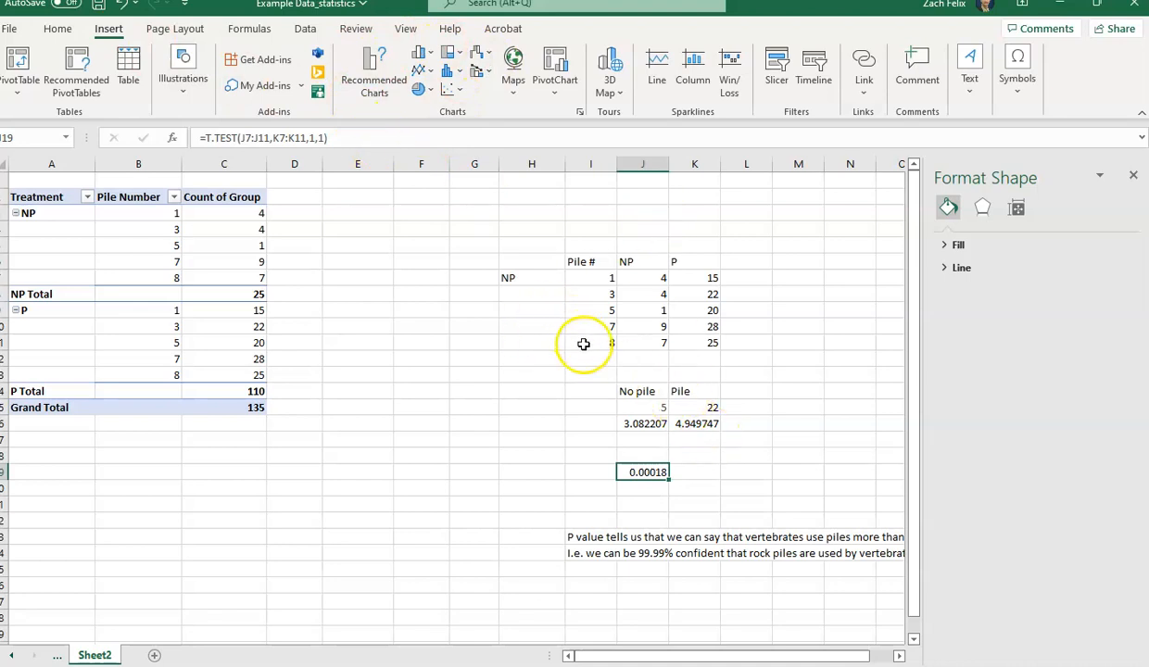
drag(642, 391, 700, 408)
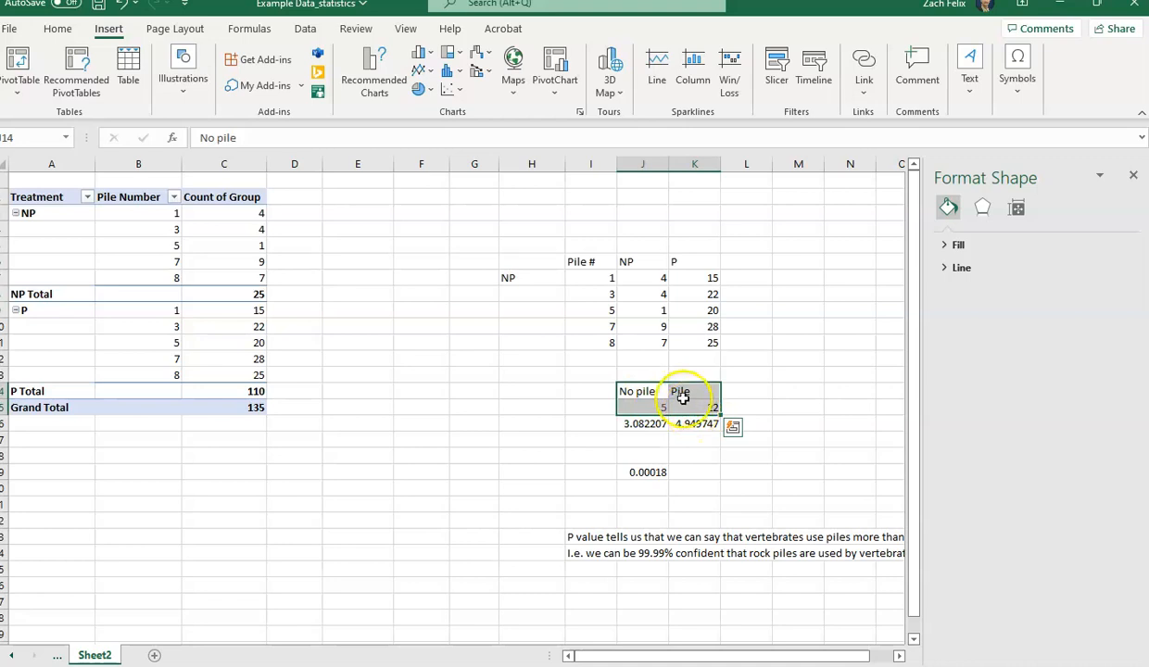
click(657, 404)
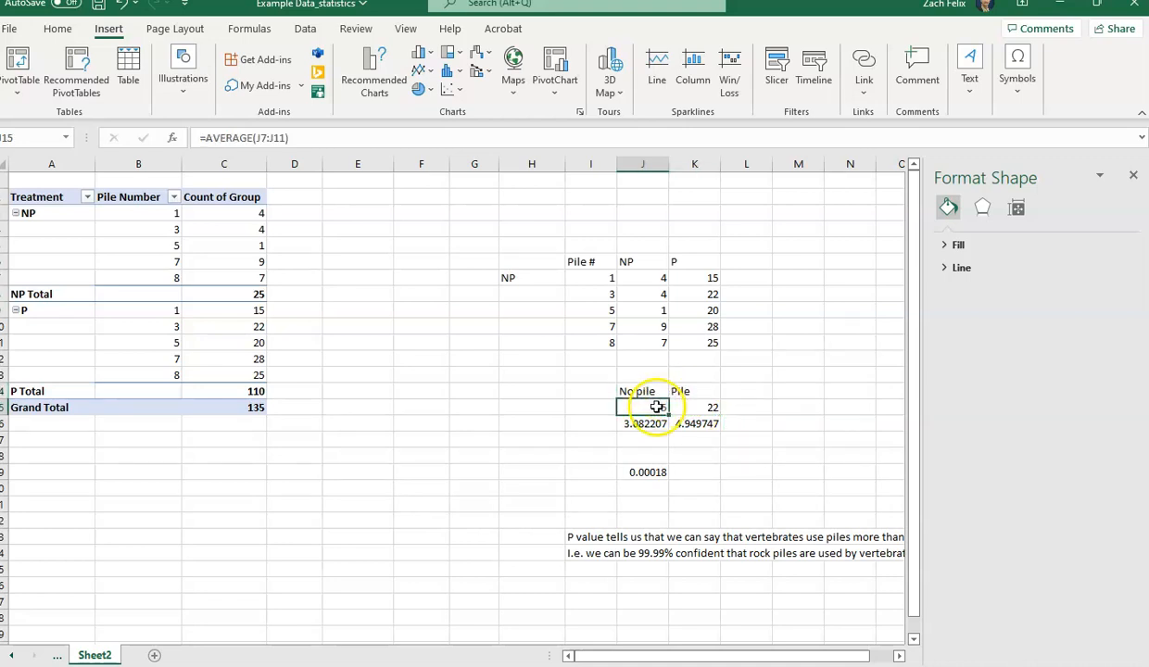
drag(634, 391, 700, 406)
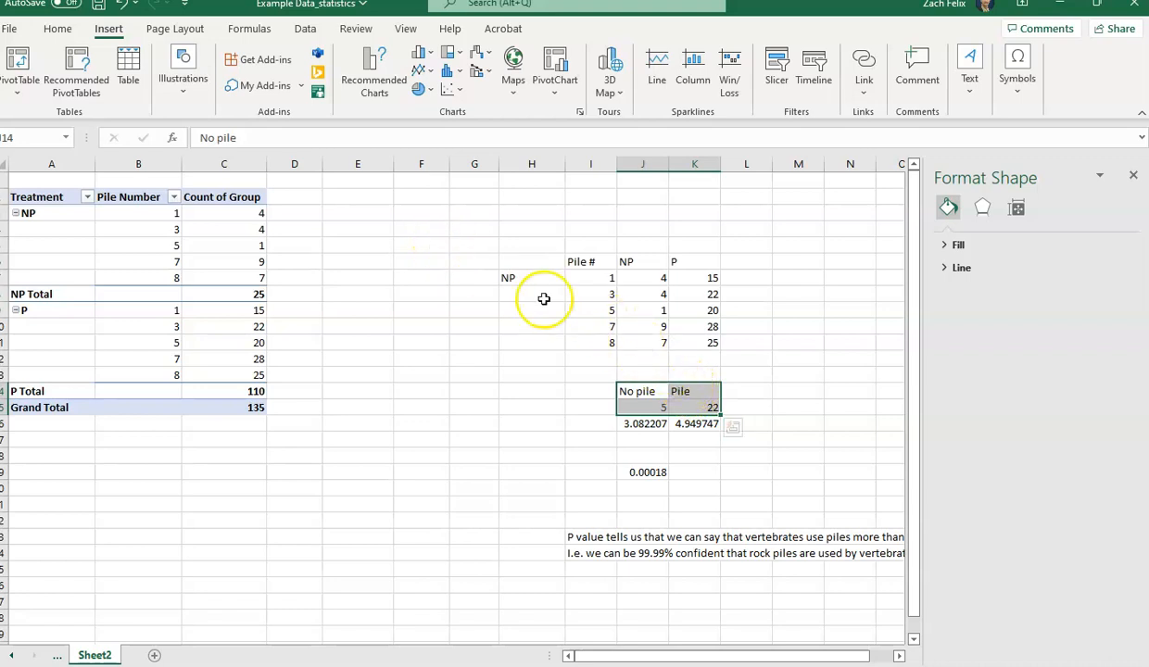
Step: Label the standard deviation row with "SD" in cell I16
click(590, 425)
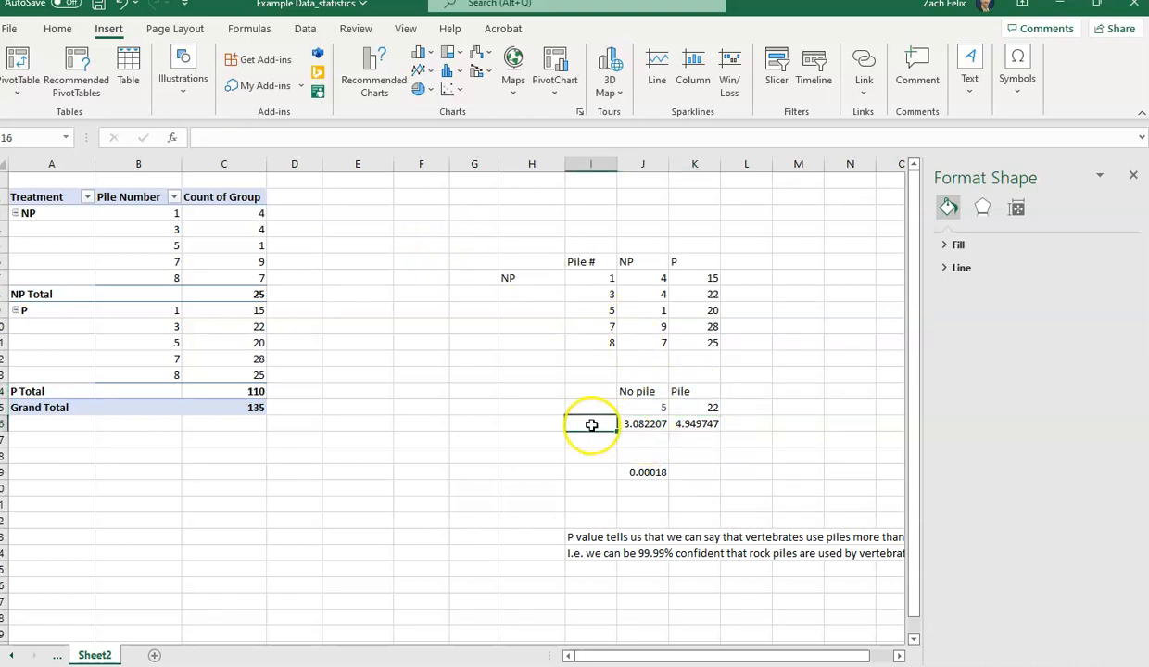
text(SD)
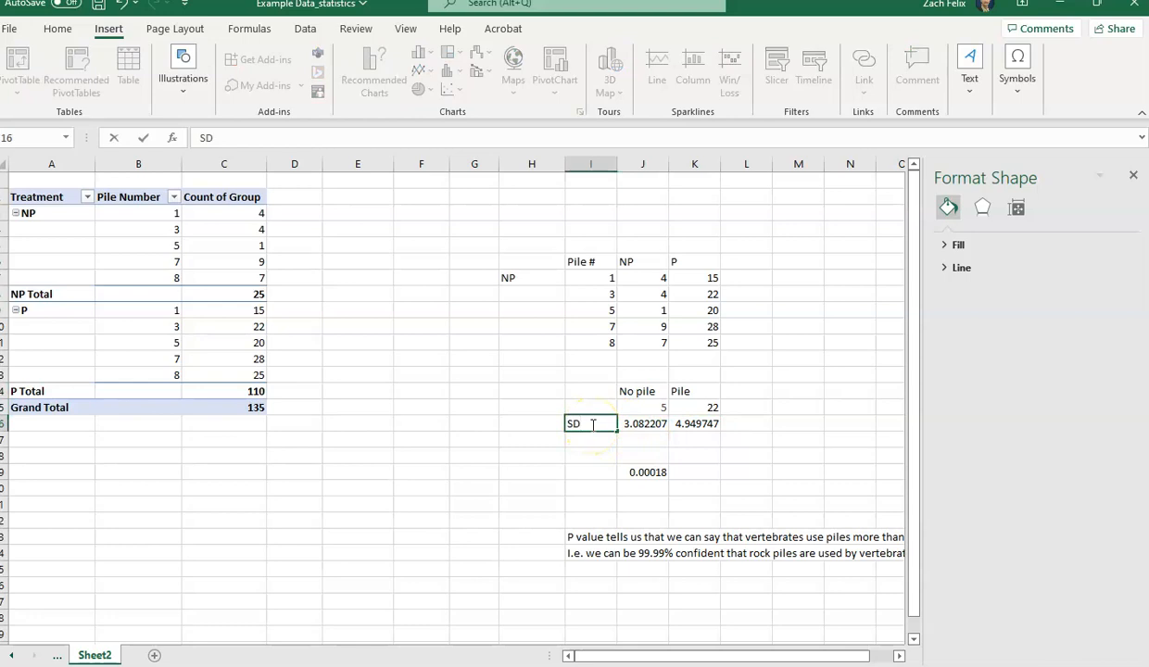
key(Tab)
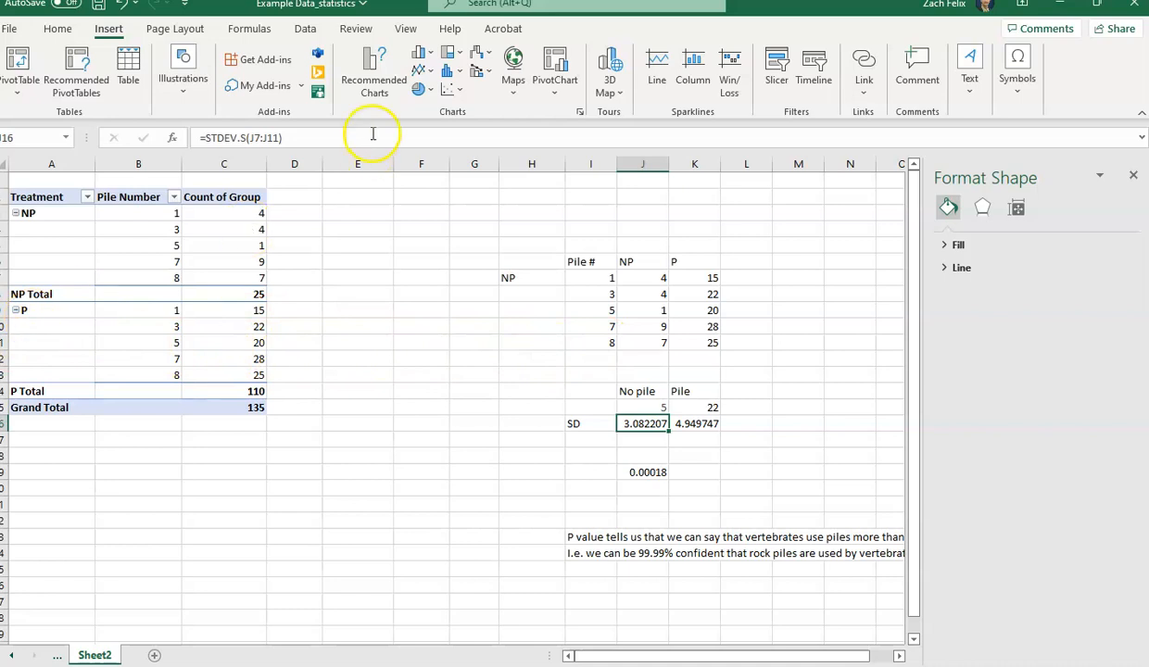
Step: Insert a 2-D clustered column chart from the No pile and Pile averages in J14:K15
drag(629, 388, 702, 407)
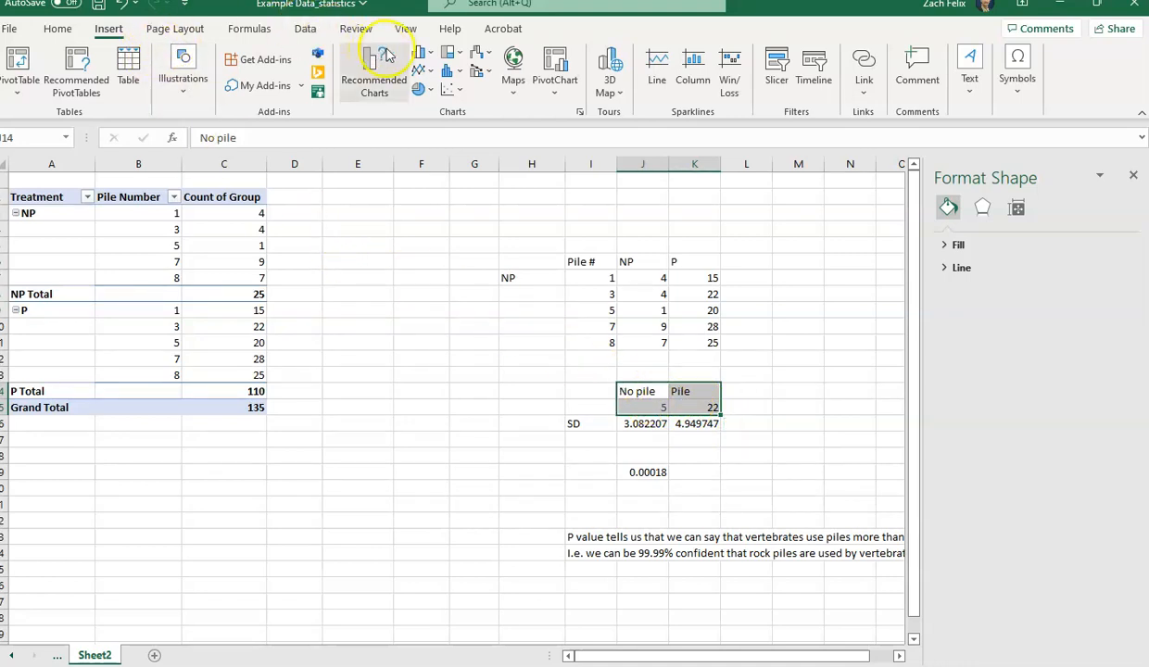
click(421, 55)
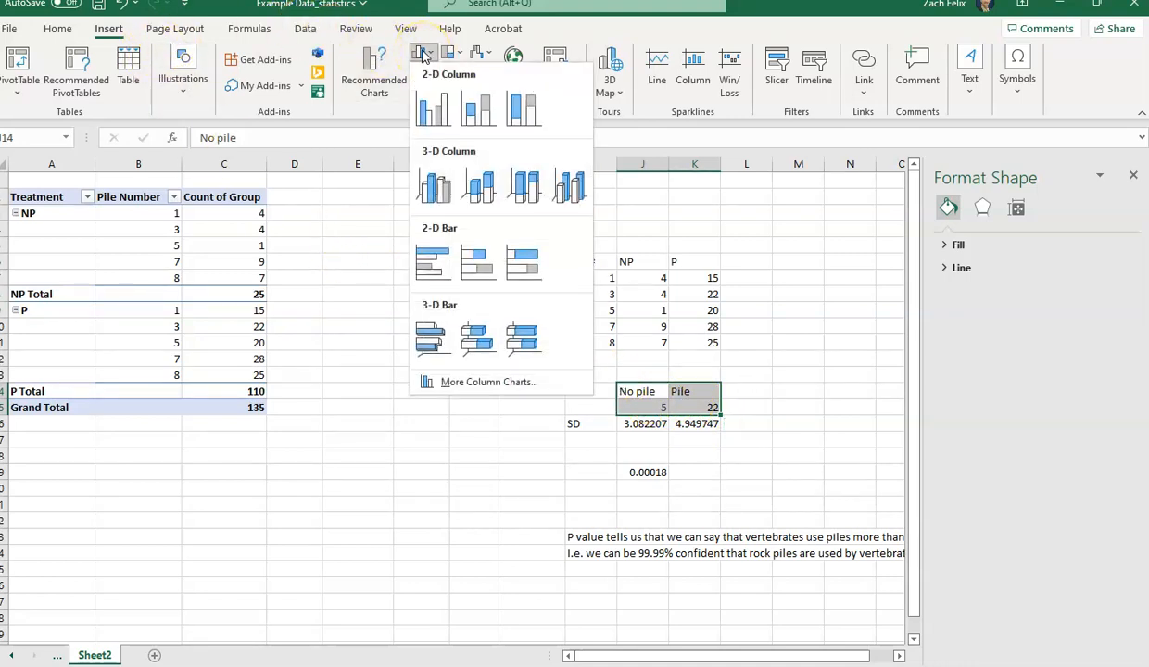
click(430, 111)
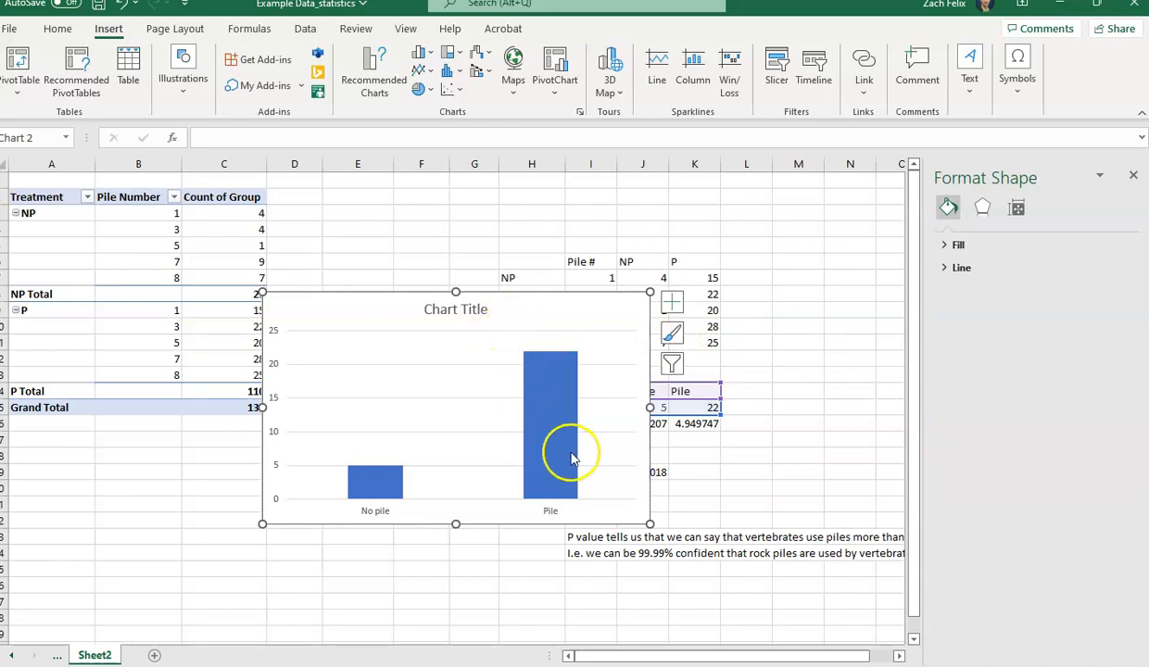
Step: Delete the major gridlines and the chart title from the column chart
click(517, 331)
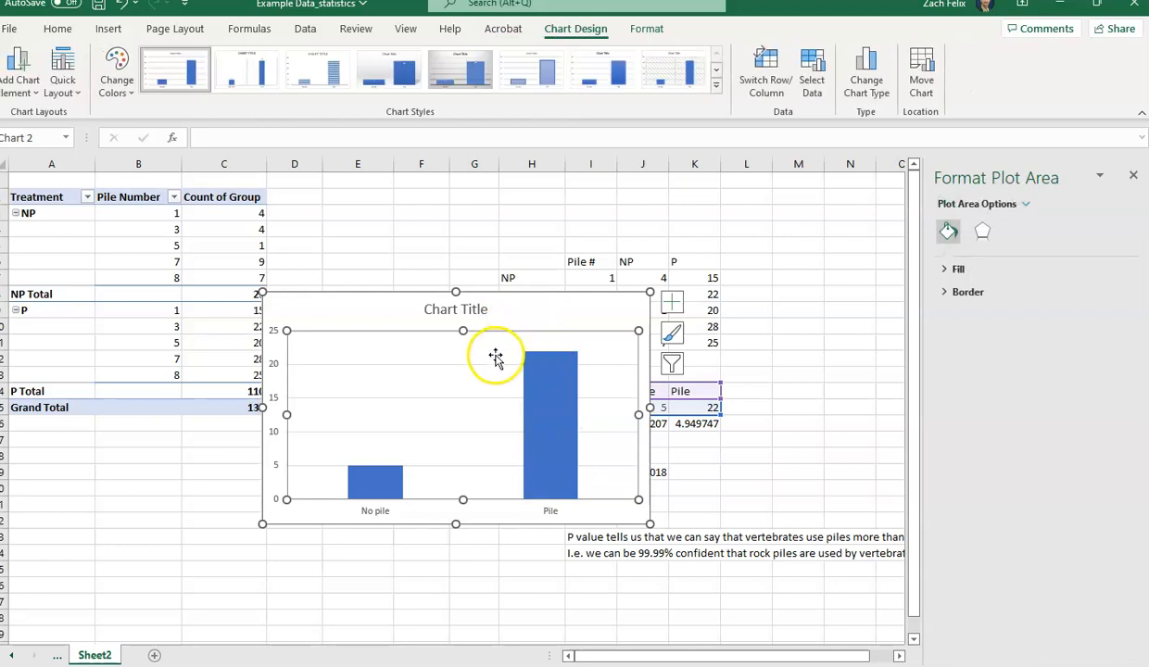
click(486, 364)
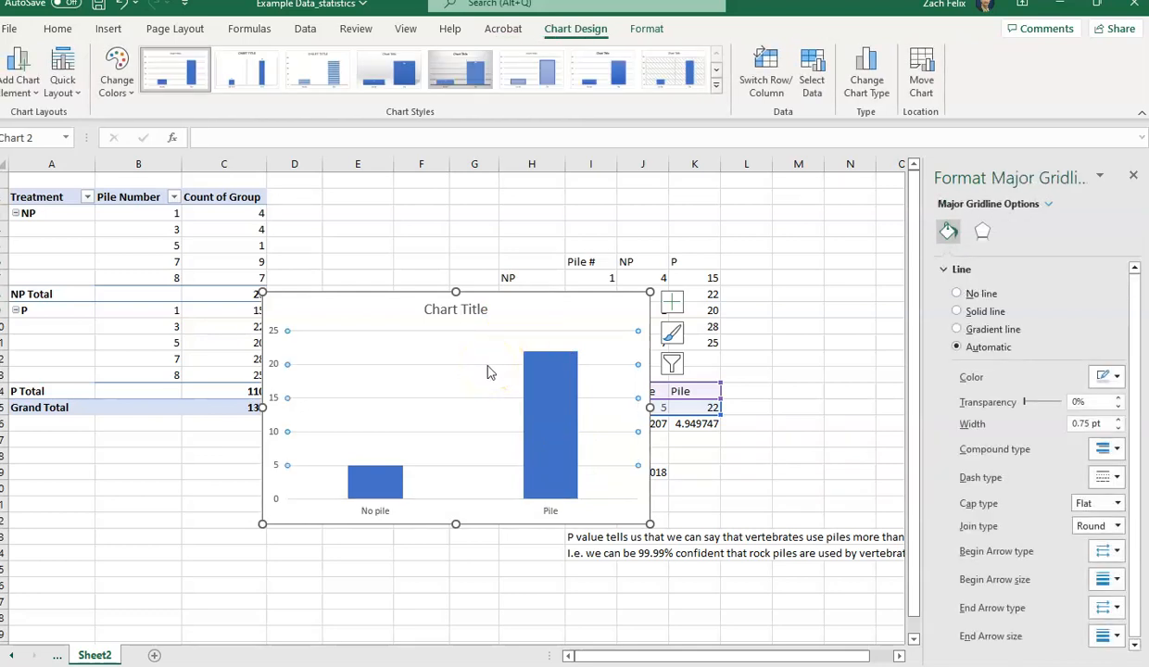
key(Delete)
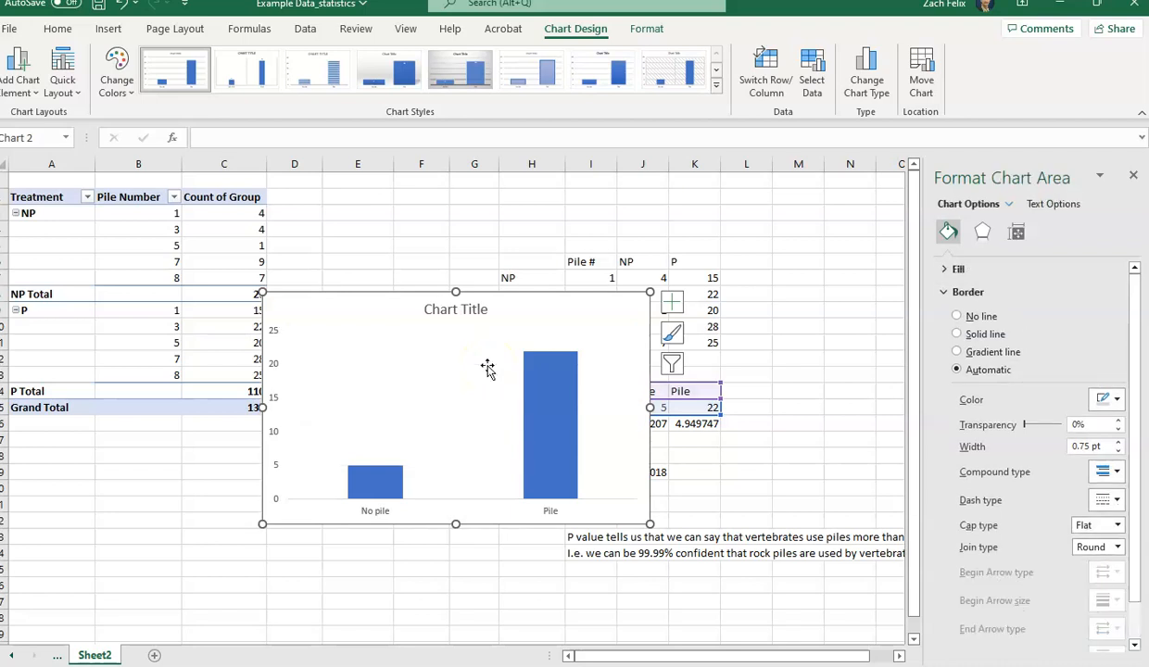
click(471, 317)
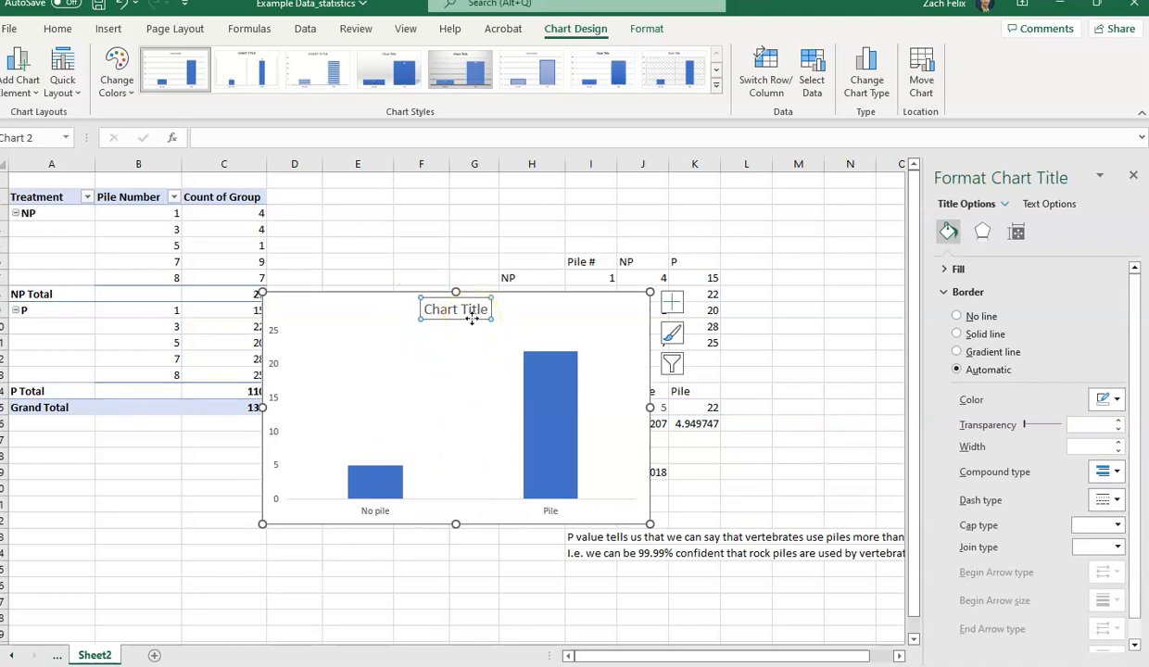
key(Delete)
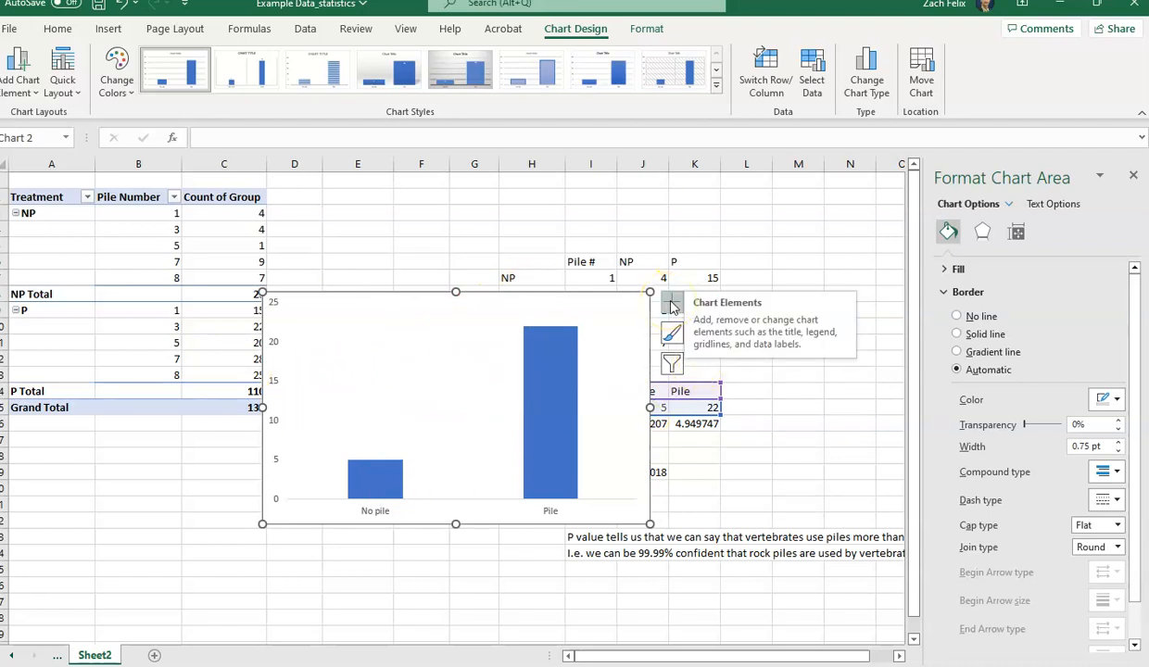
Step: Add axis titles to the chart and set the vertical axis title to "Average vertebrate captures"
click(672, 306)
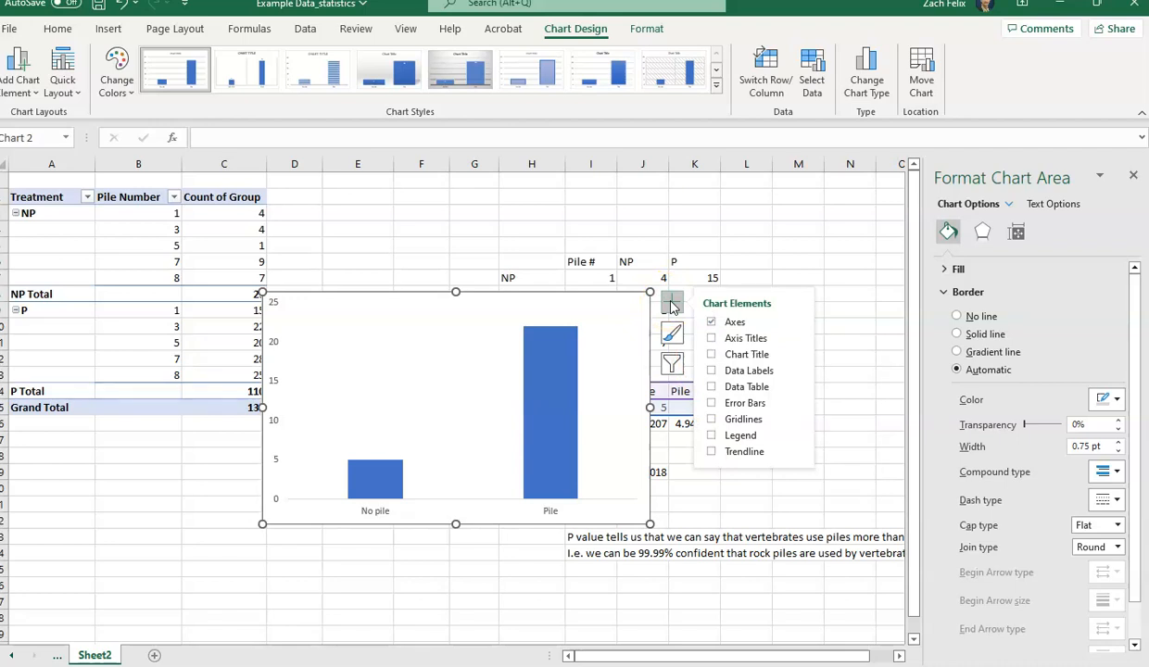
click(741, 341)
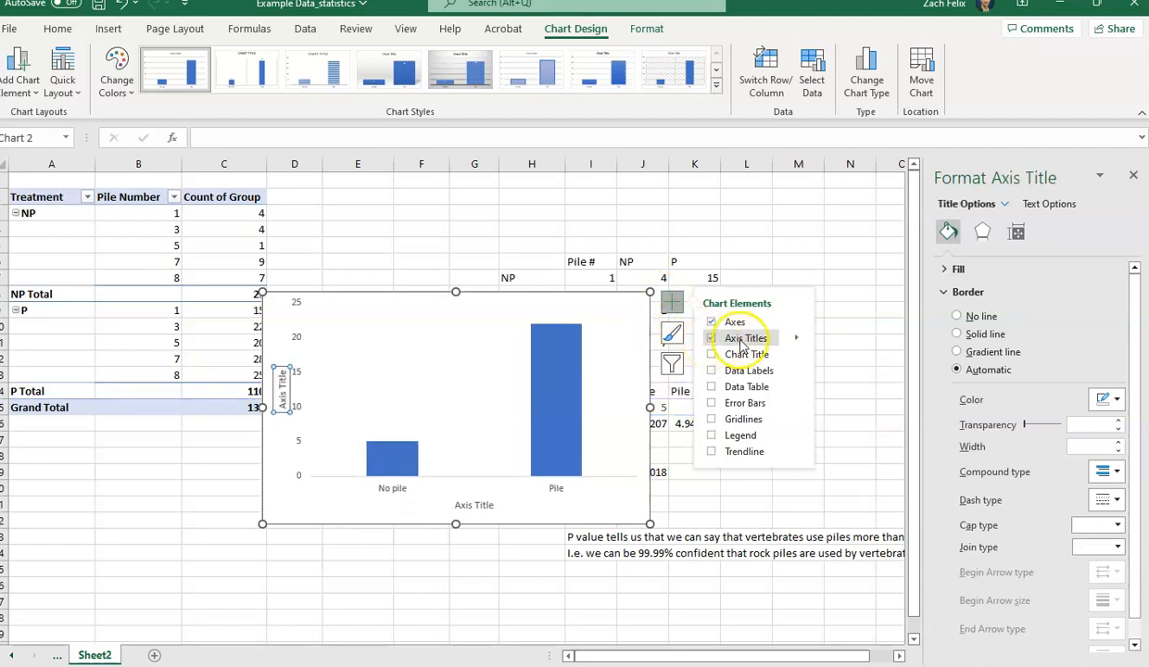
click(285, 389)
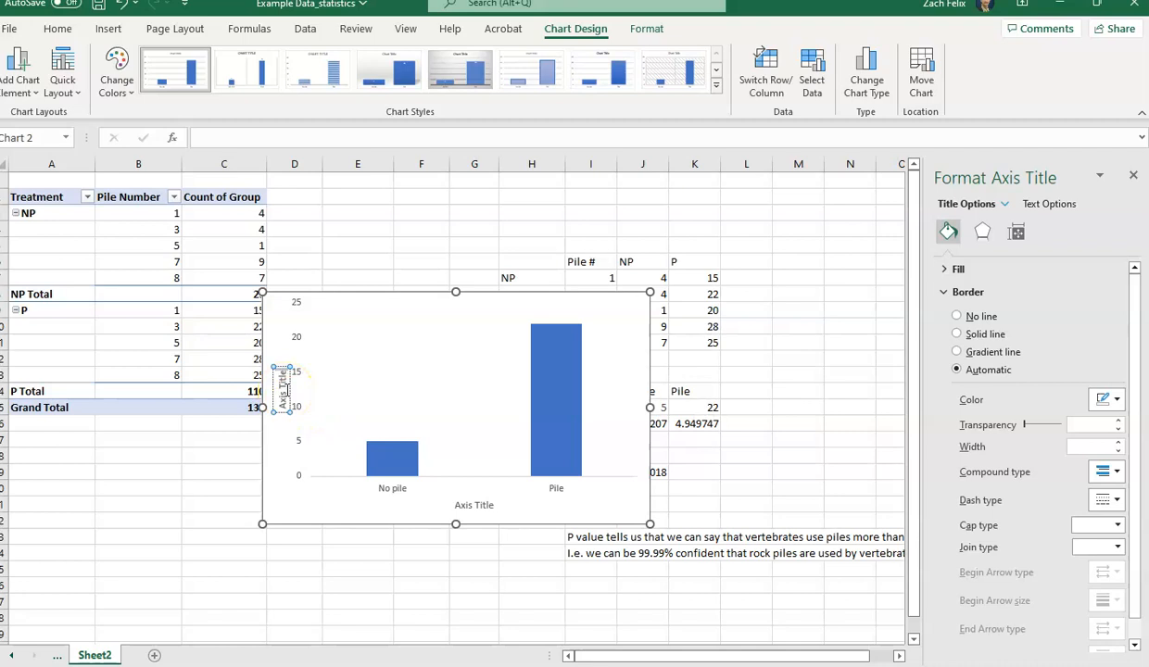
drag(286, 390, 288, 396)
text(Average phot)
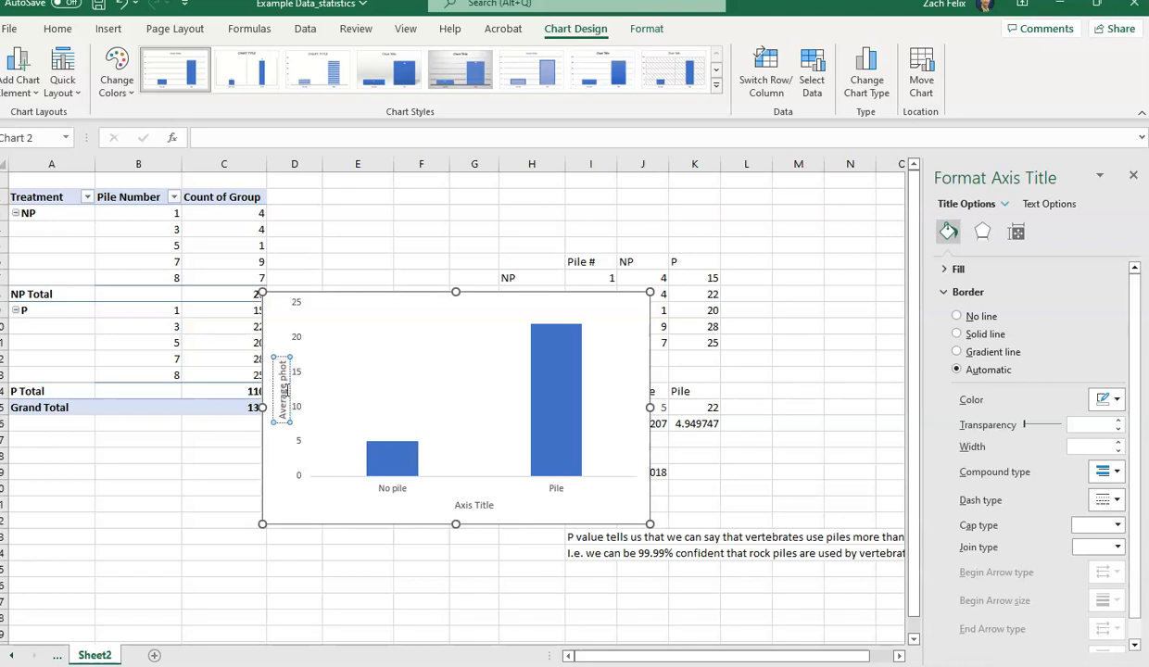
key(BackSpace)
key(BackSpace)
key(BackSpace)
key(BackSpace)
text(ca)
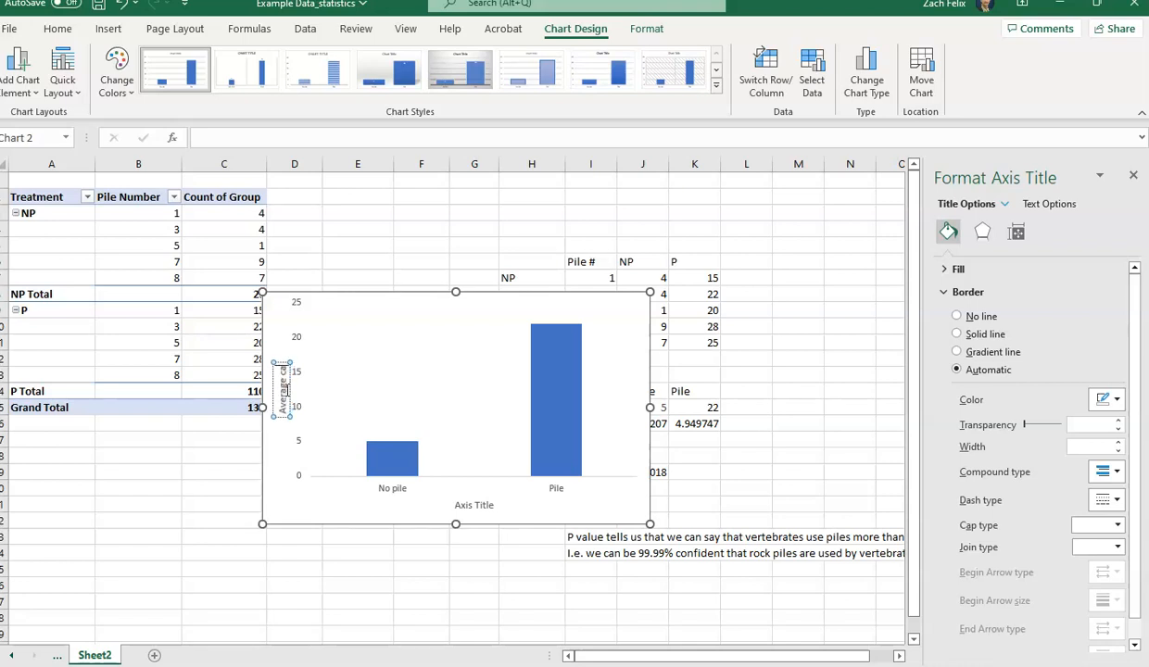
text(pture)
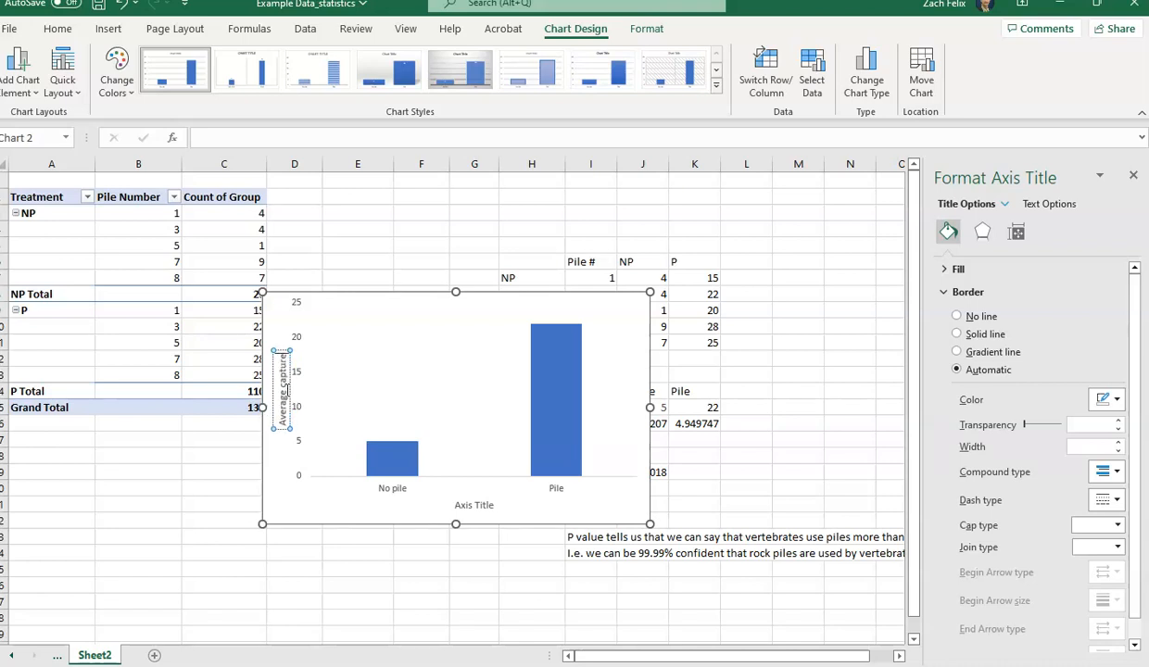
text(s)
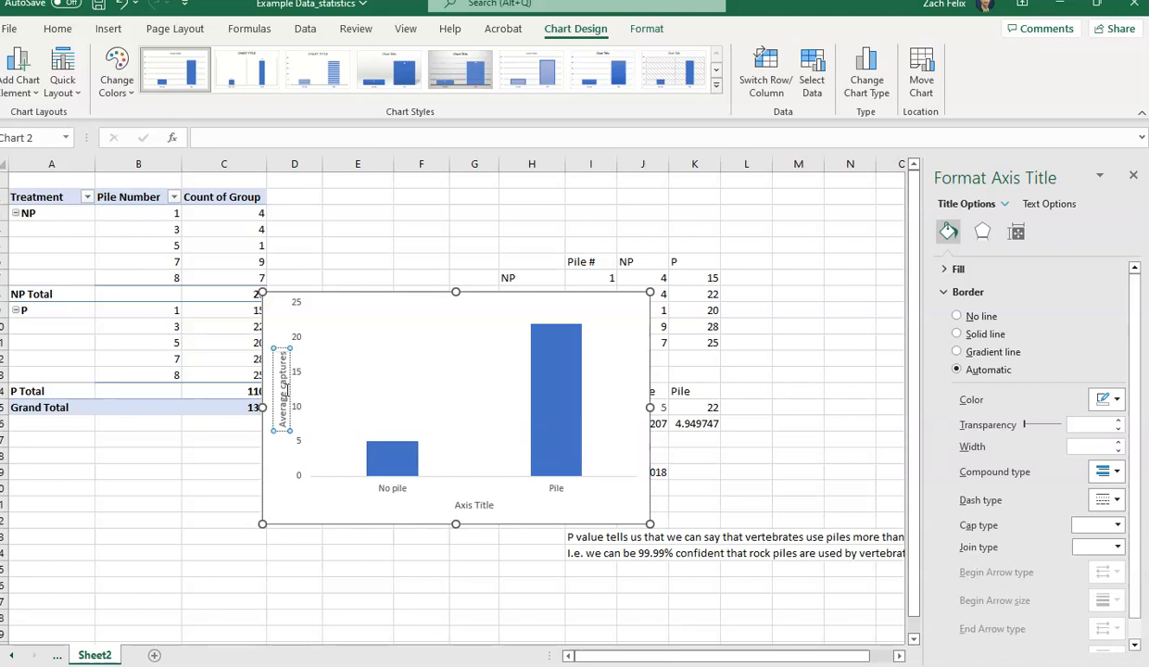
text(vertebrate)
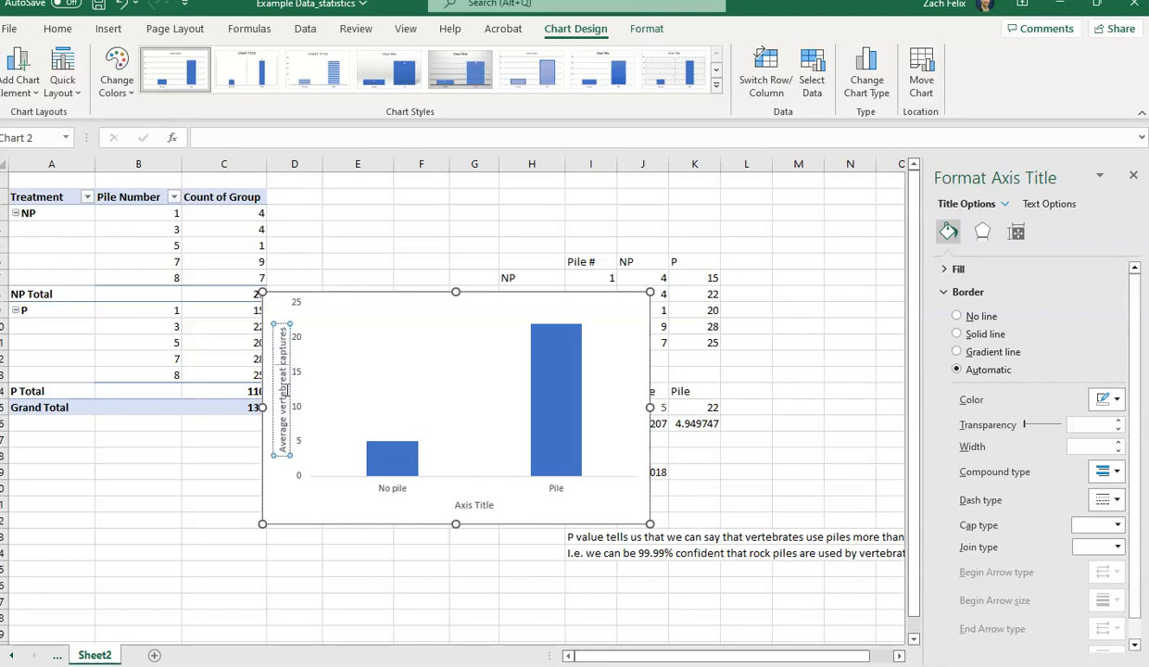
key(BackSpace)
key(BackSpace)
key(BackSpace)
key(BackSpace)
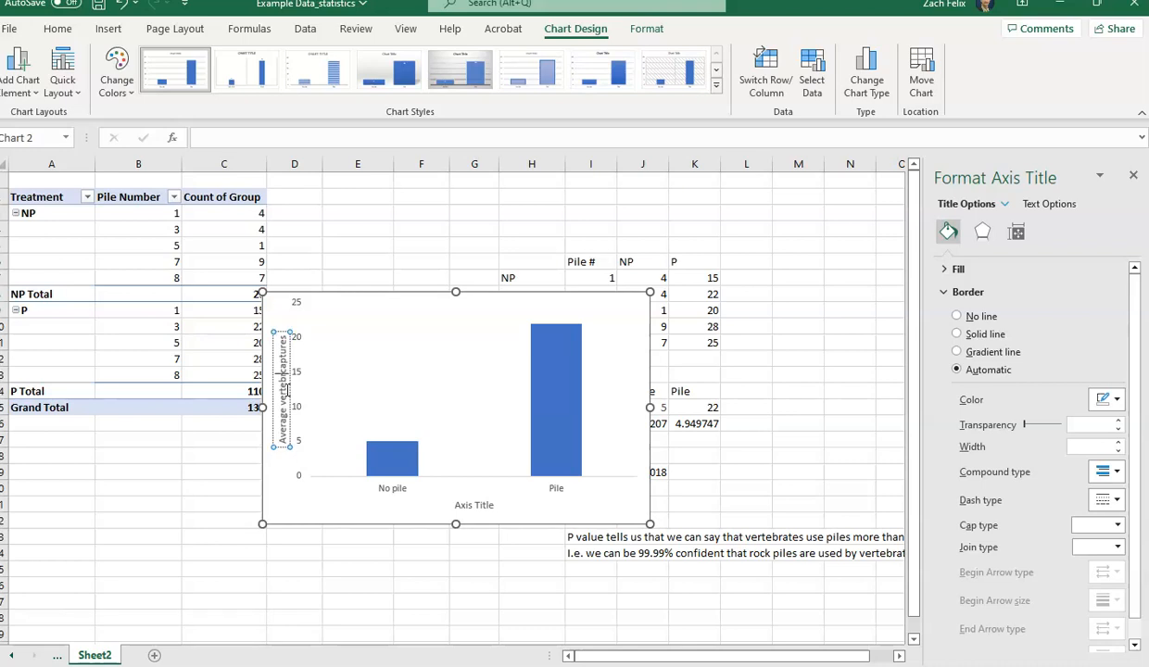
text(ate)
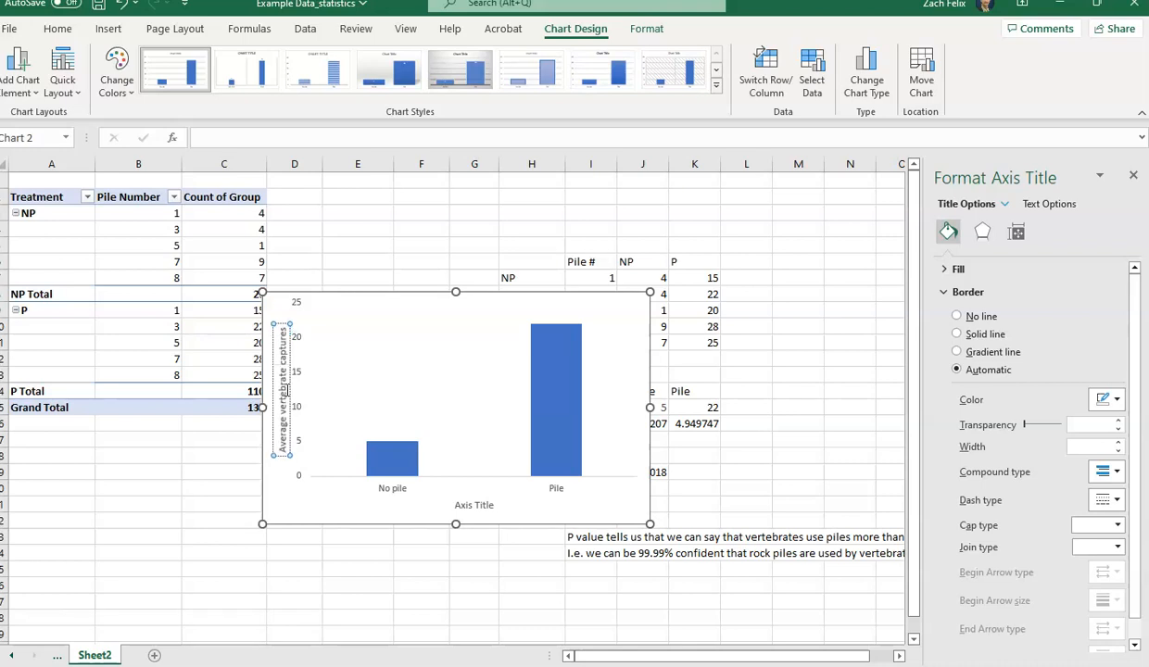
Step: Set the chart's horizontal axis title to "Treatment"
click(474, 505)
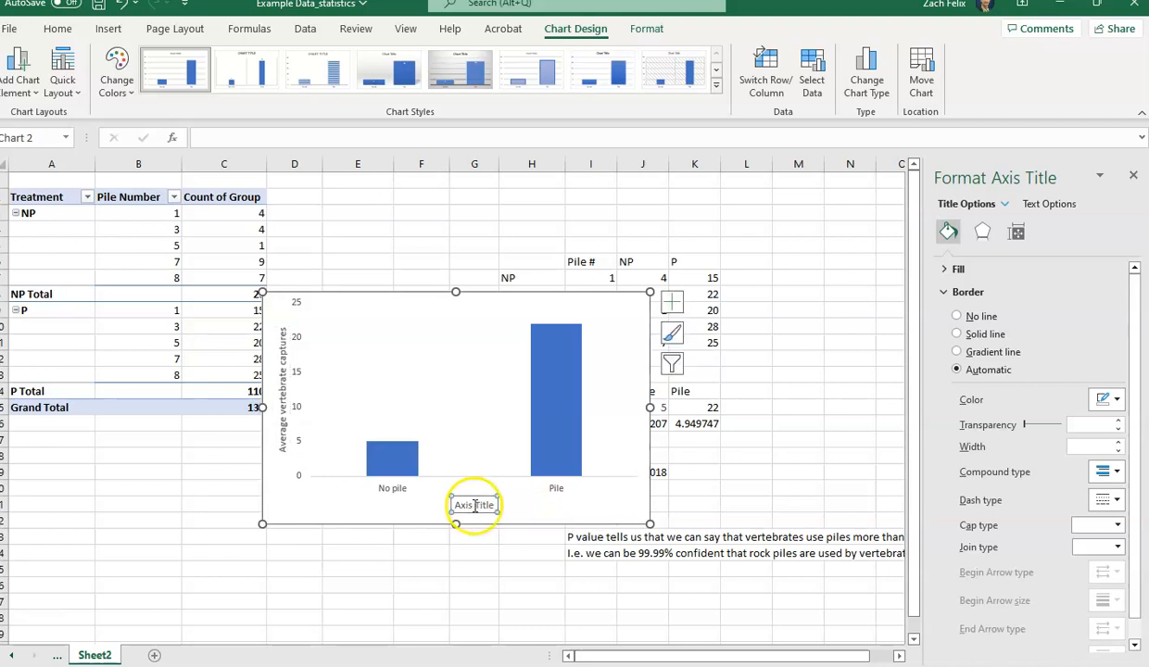
click(492, 505)
drag(492, 506, 467, 507)
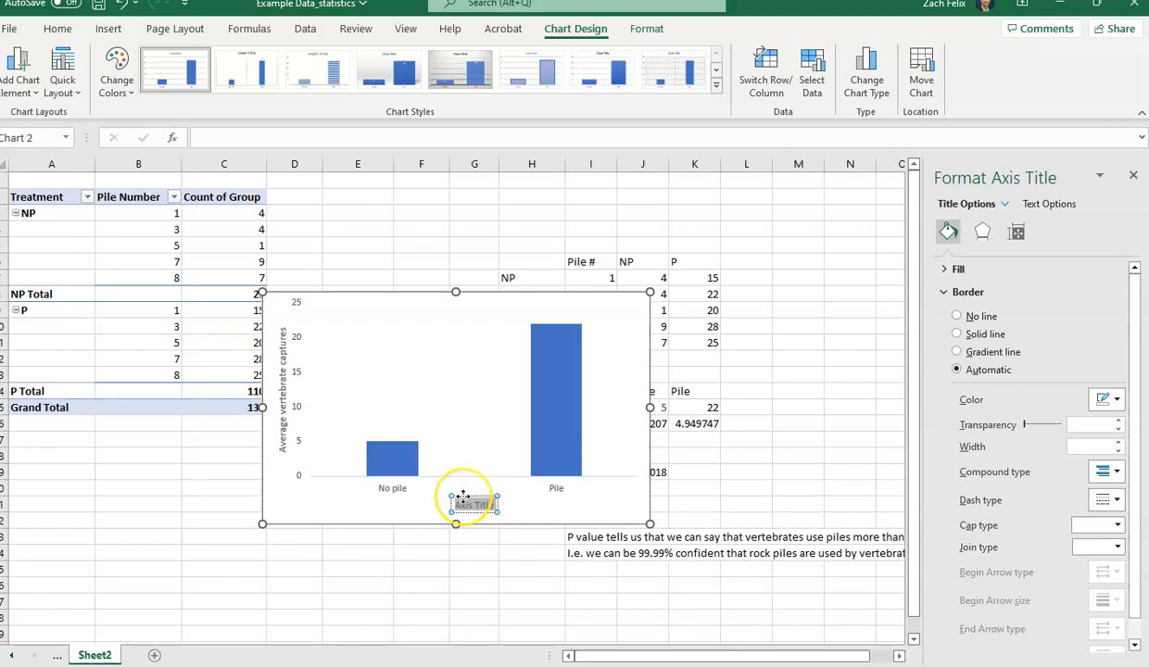
click(463, 498)
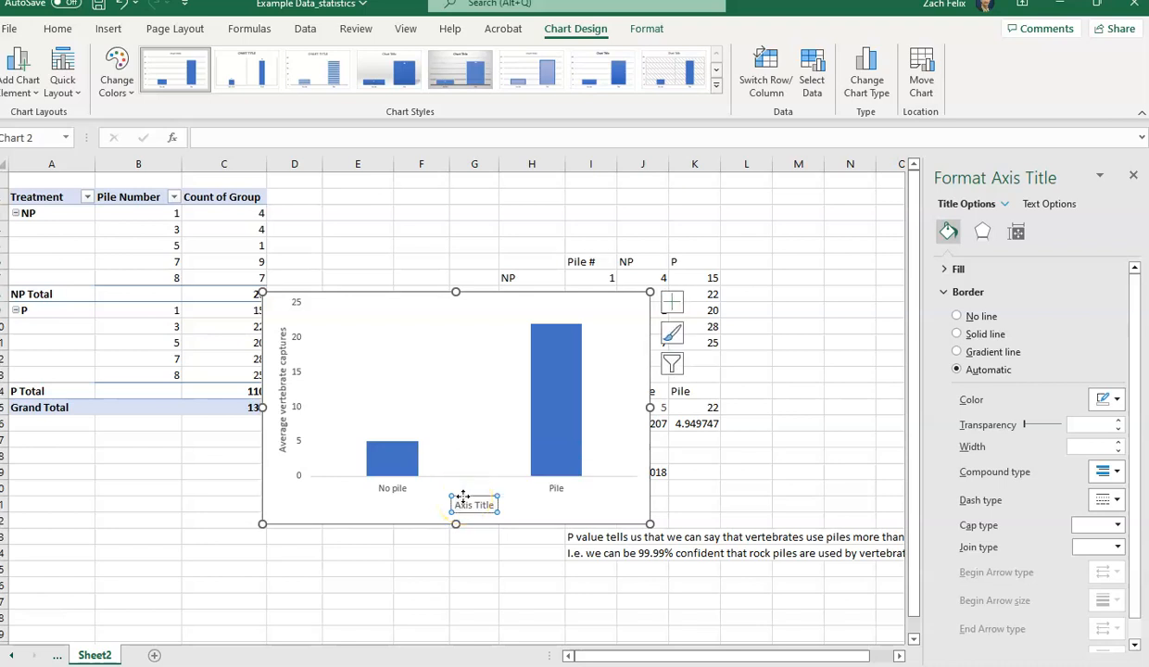
click(463, 498)
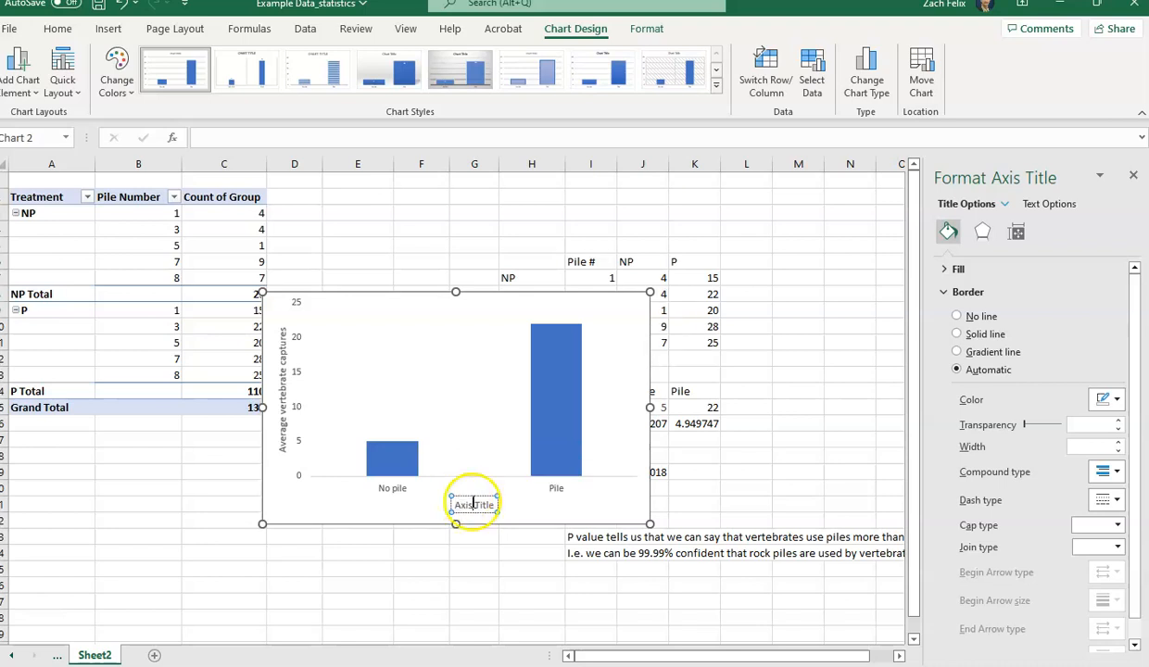
drag(452, 505, 500, 506)
text(Treatment)
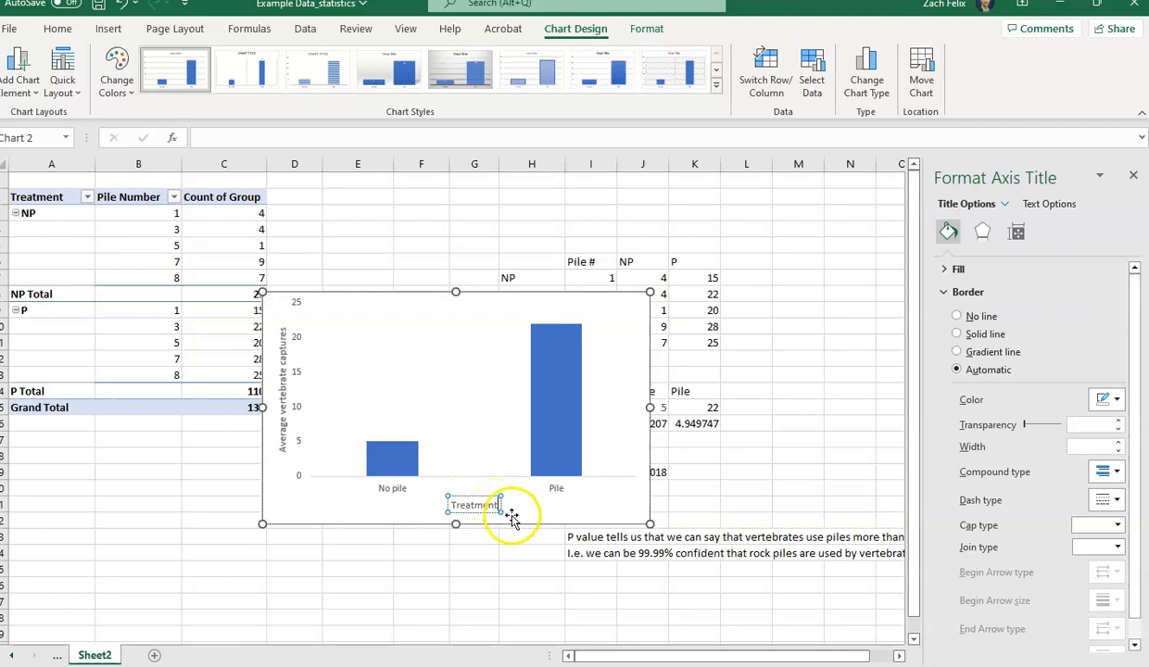
click(596, 514)
Step: Add error bars to the columns for the No pile and Pile averages
click(567, 384)
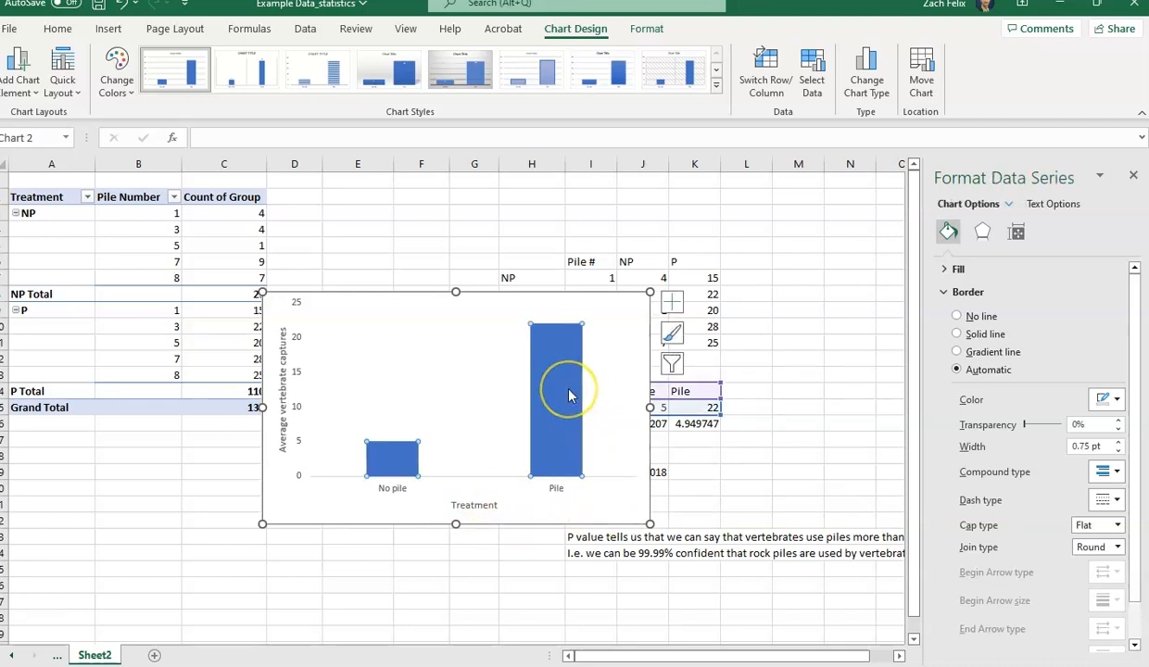
click(525, 367)
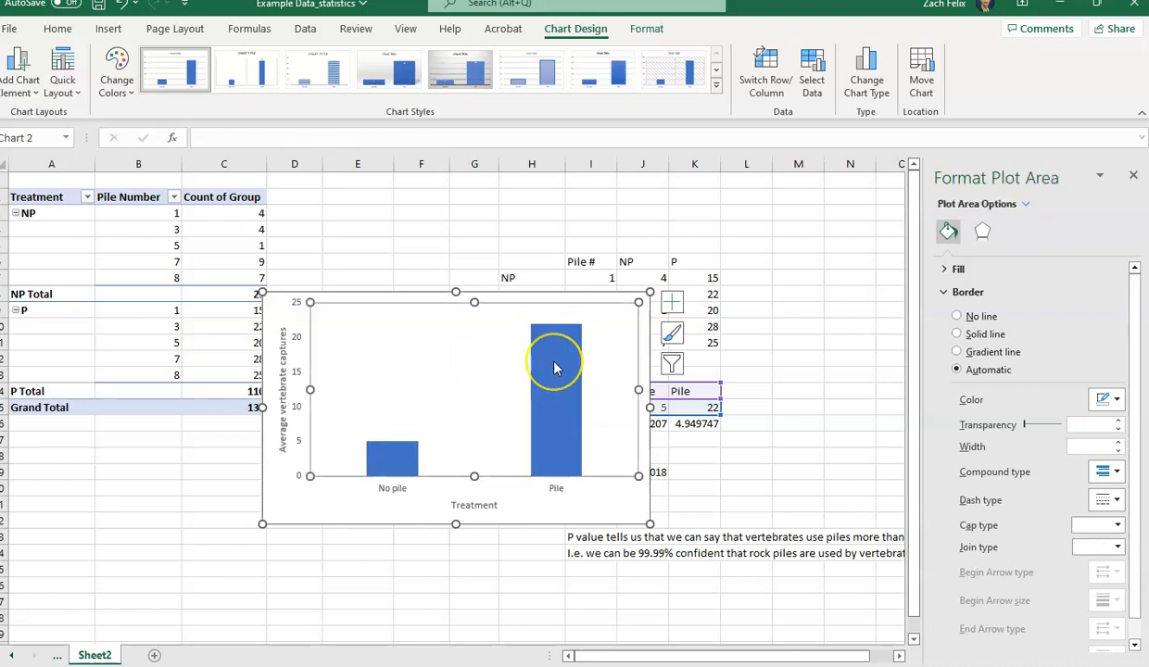
click(547, 367)
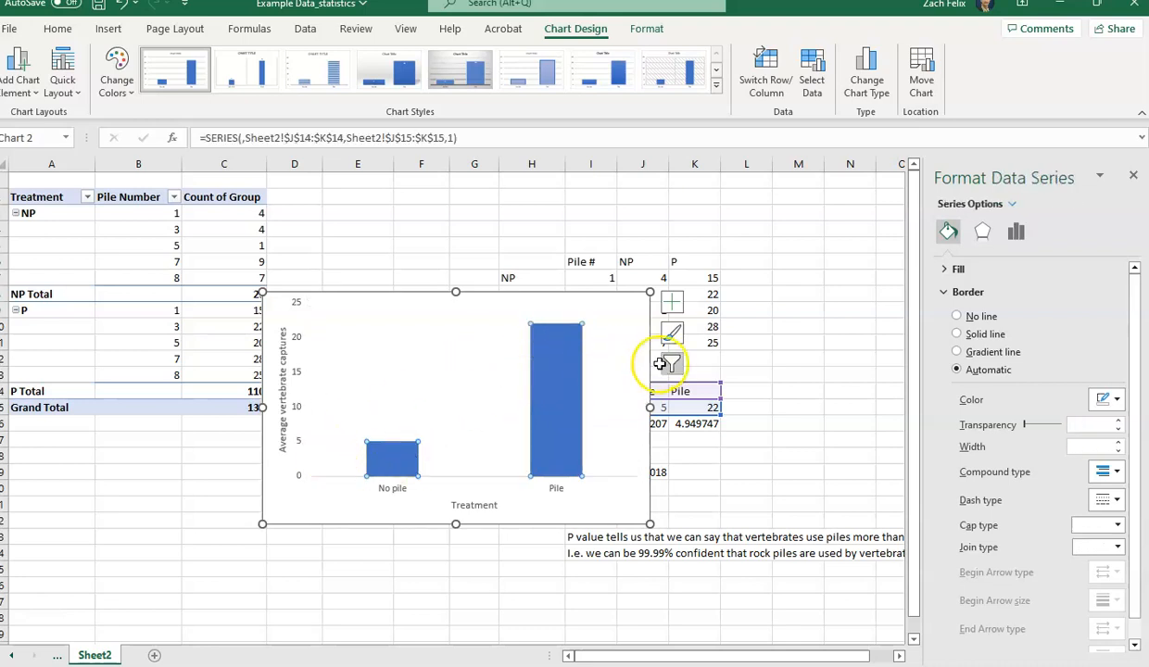
click(672, 301)
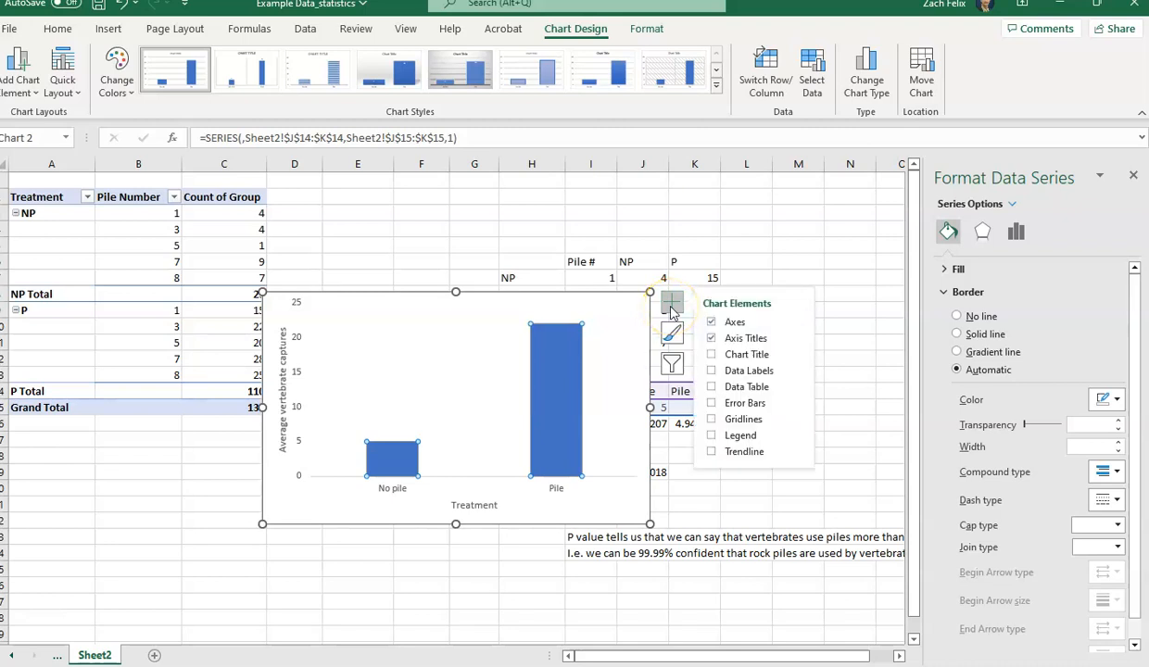
click(712, 403)
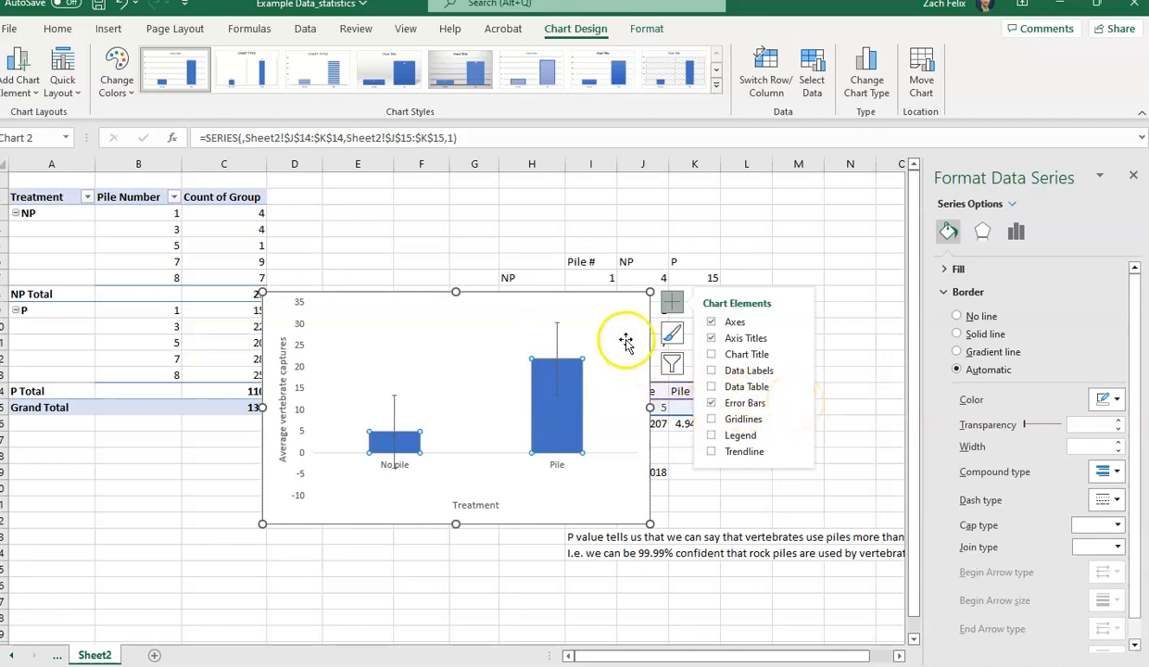
Step: Move the chart clear of the summary values in columns I to K
mouse_move(593, 311)
mouse_down()
mouse_move(490, 247)
mouse_move(598, 325)
mouse_up()
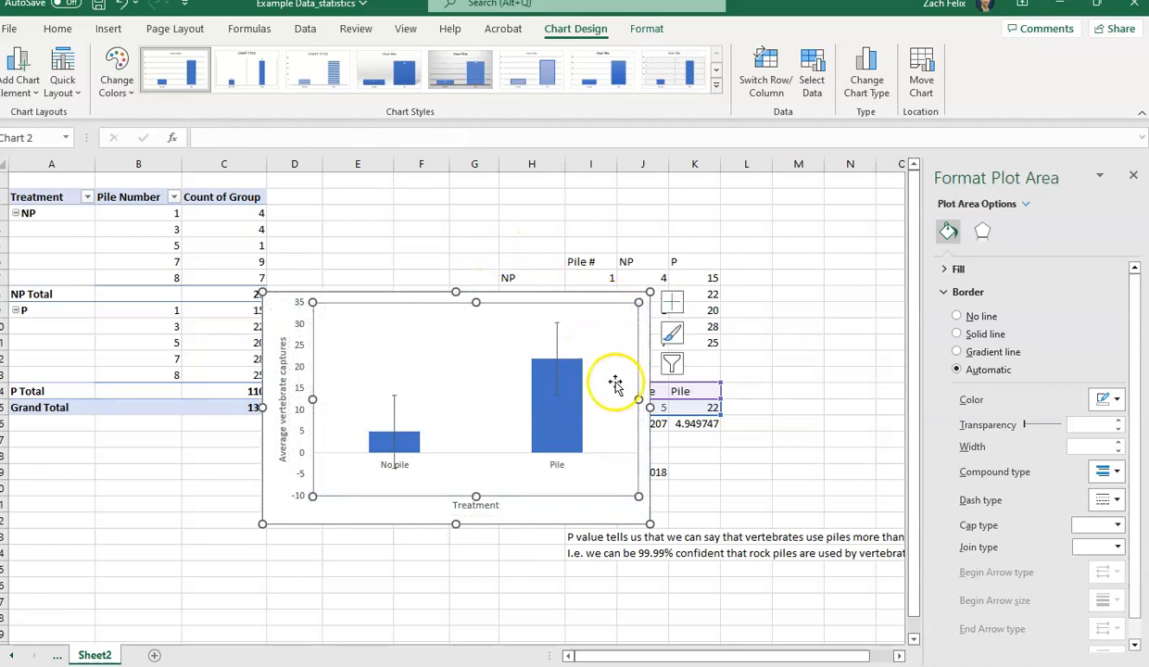
click(545, 551)
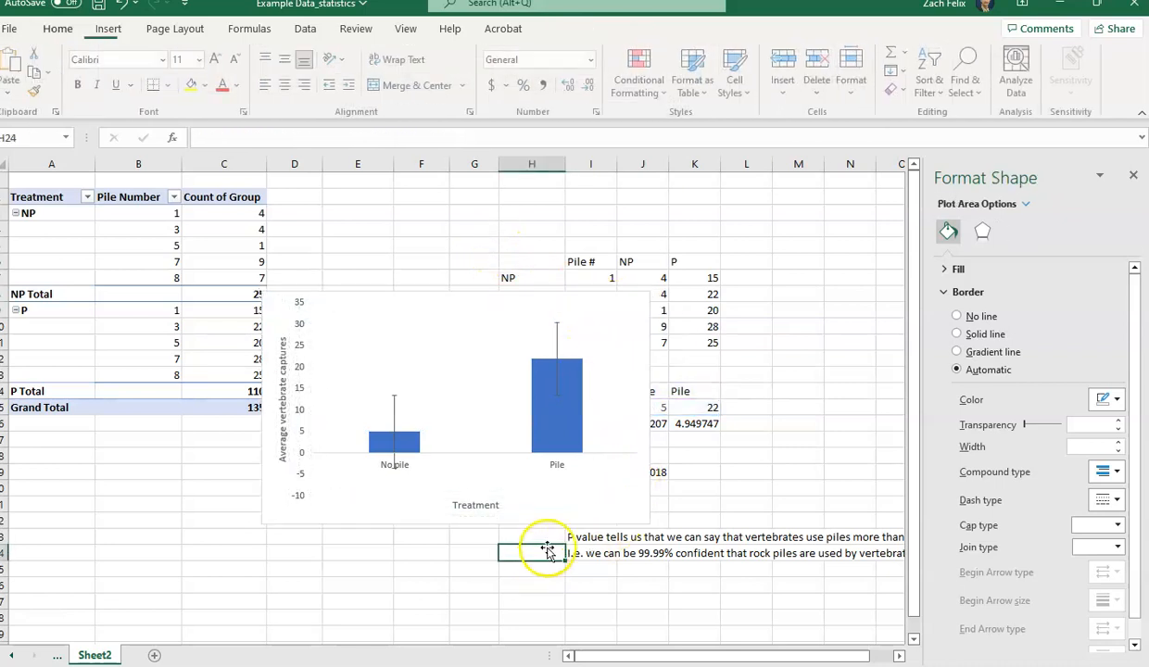
click(332, 300)
drag(331, 299, 241, 318)
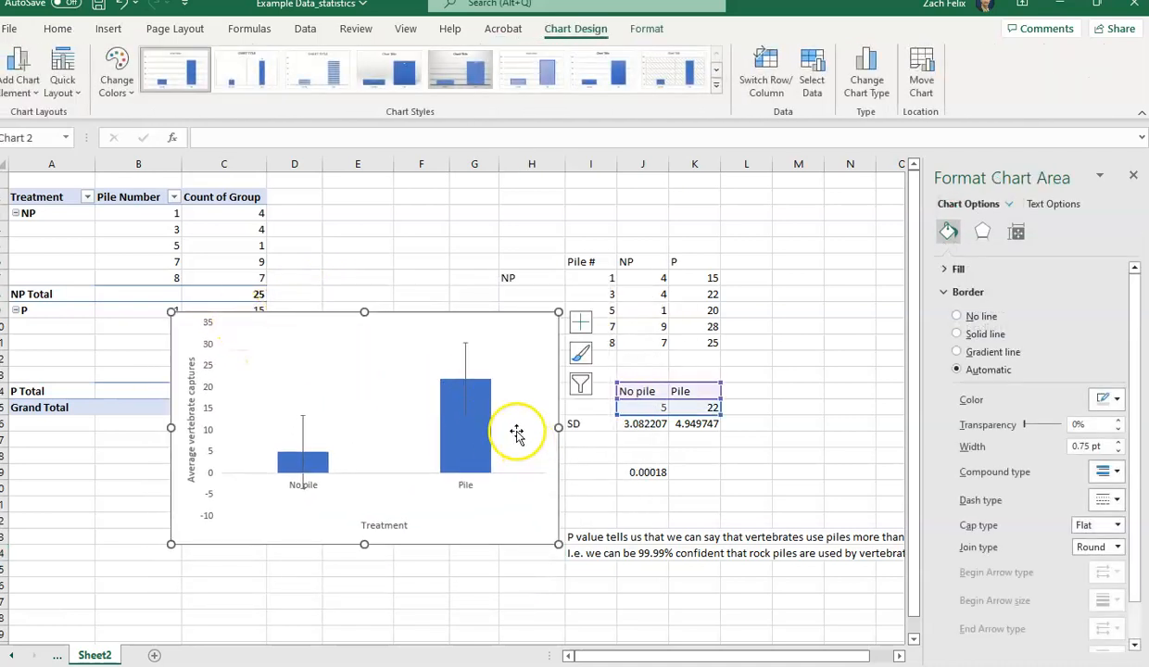
Step: Set the error amount of the chart's vertical error bars to Custom
click(475, 421)
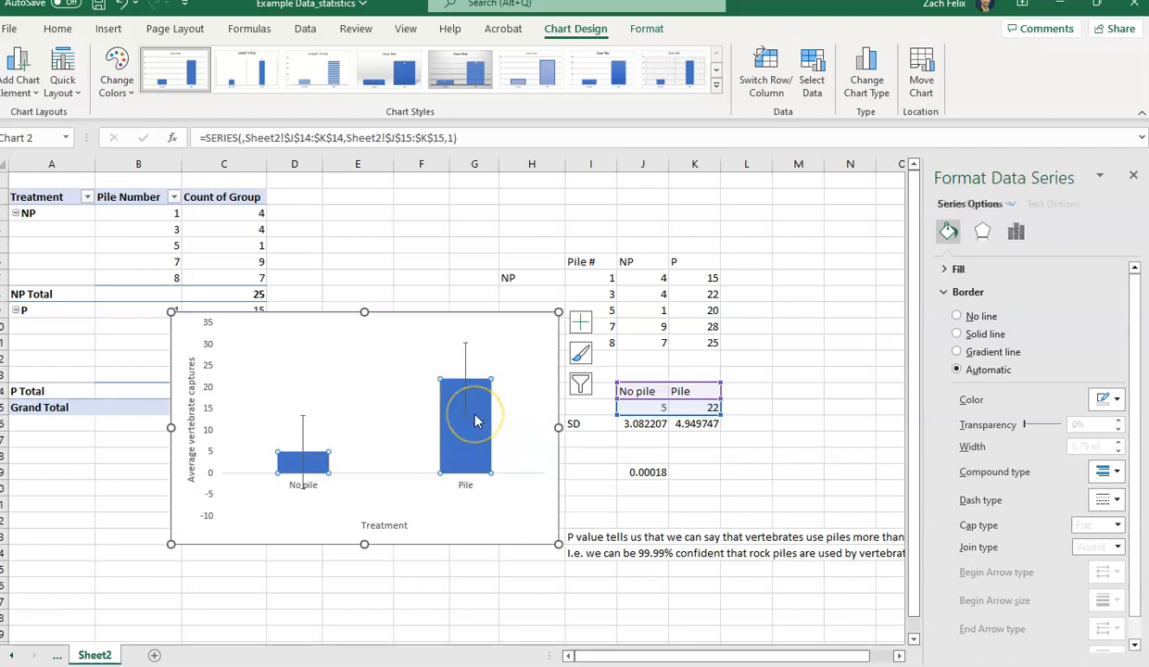
click(579, 325)
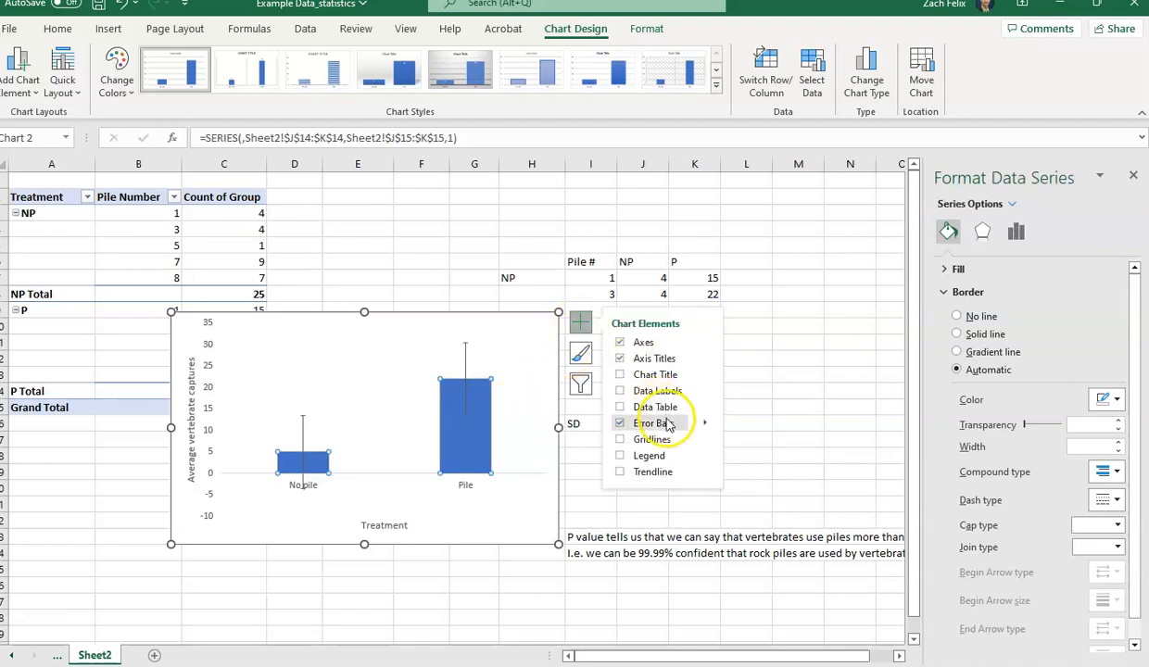
click(704, 425)
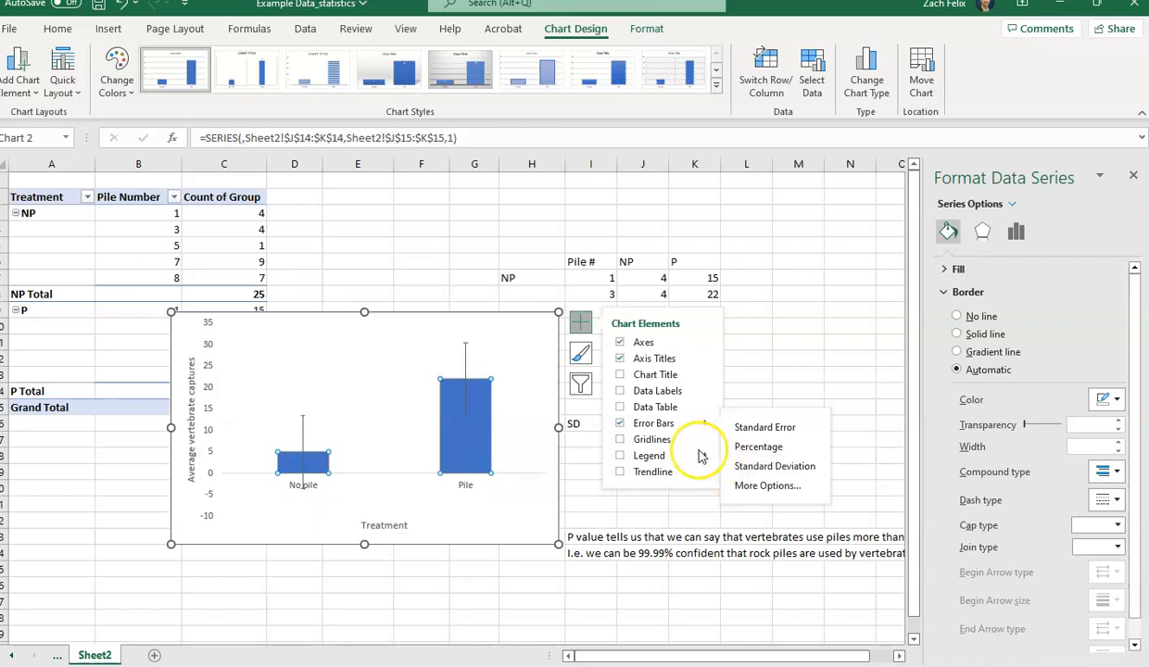
click(763, 486)
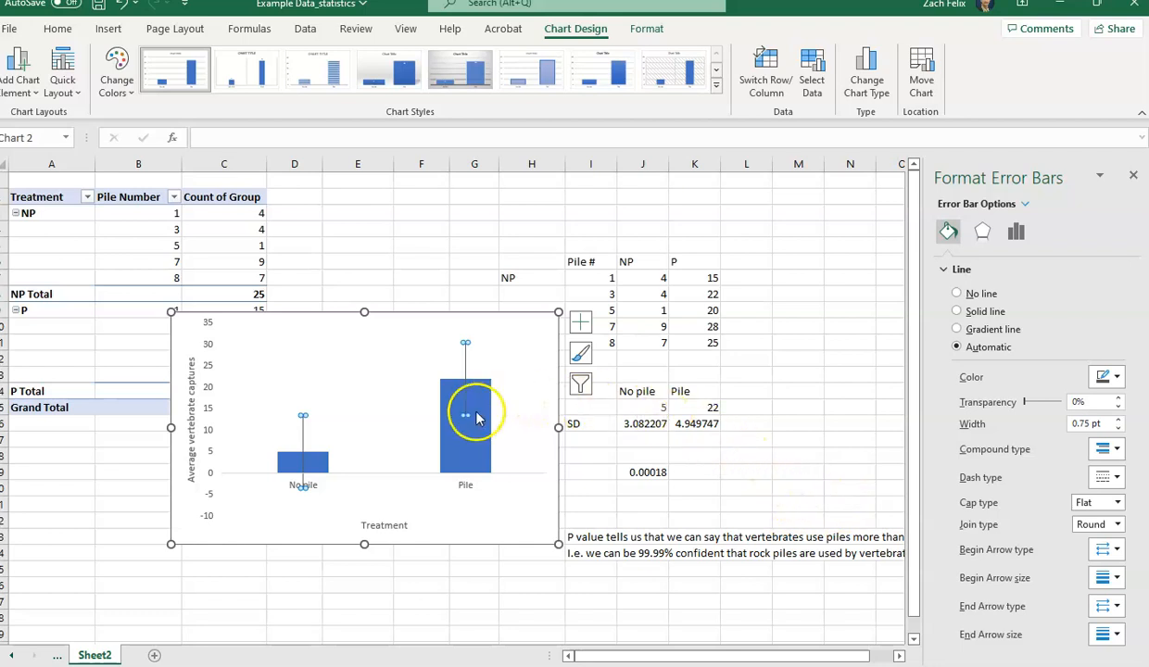
click(580, 322)
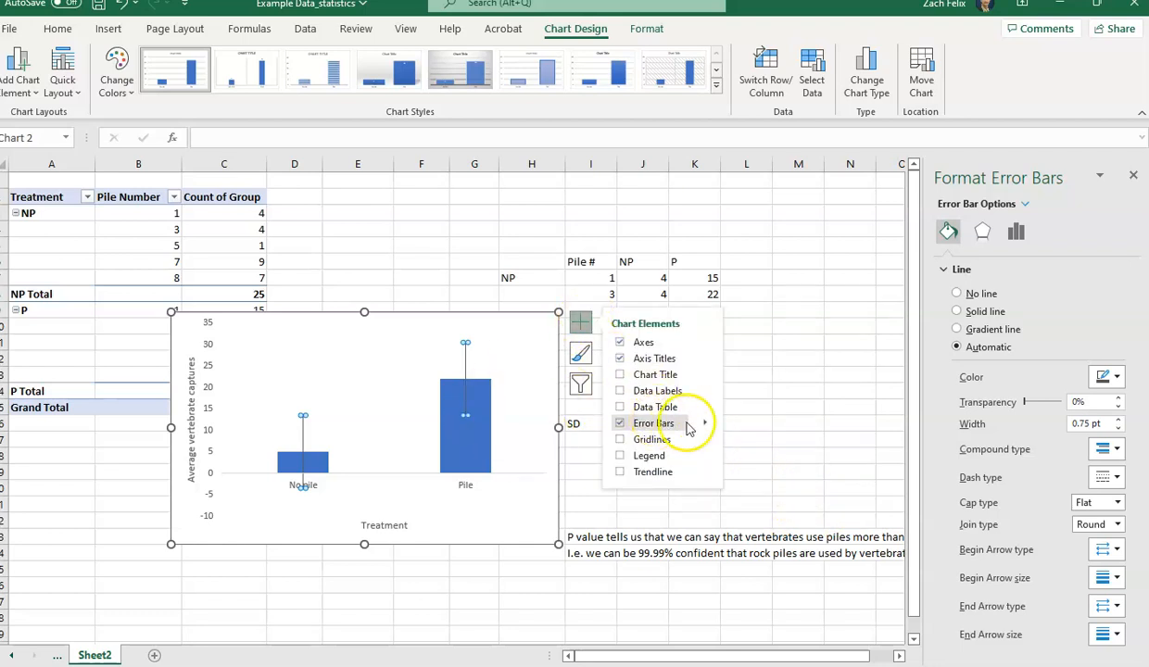
click(704, 422)
click(765, 485)
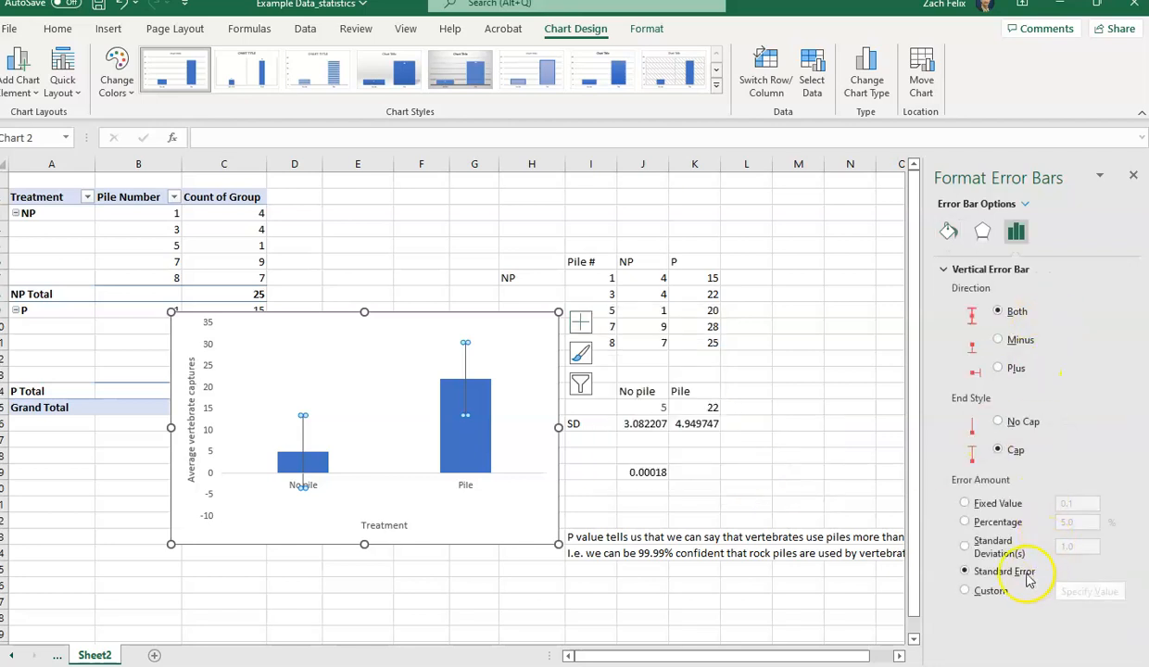
click(965, 591)
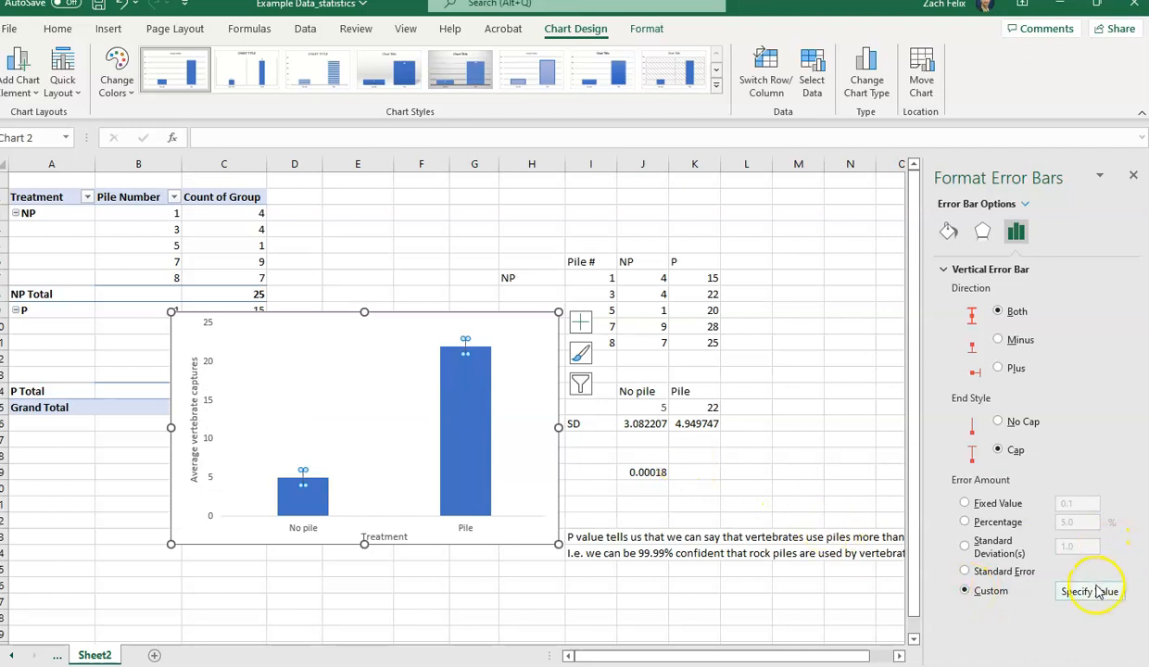
Step: Set the custom positive error value of the error bars to the SD cells J16:K16
drag(638, 423, 718, 424)
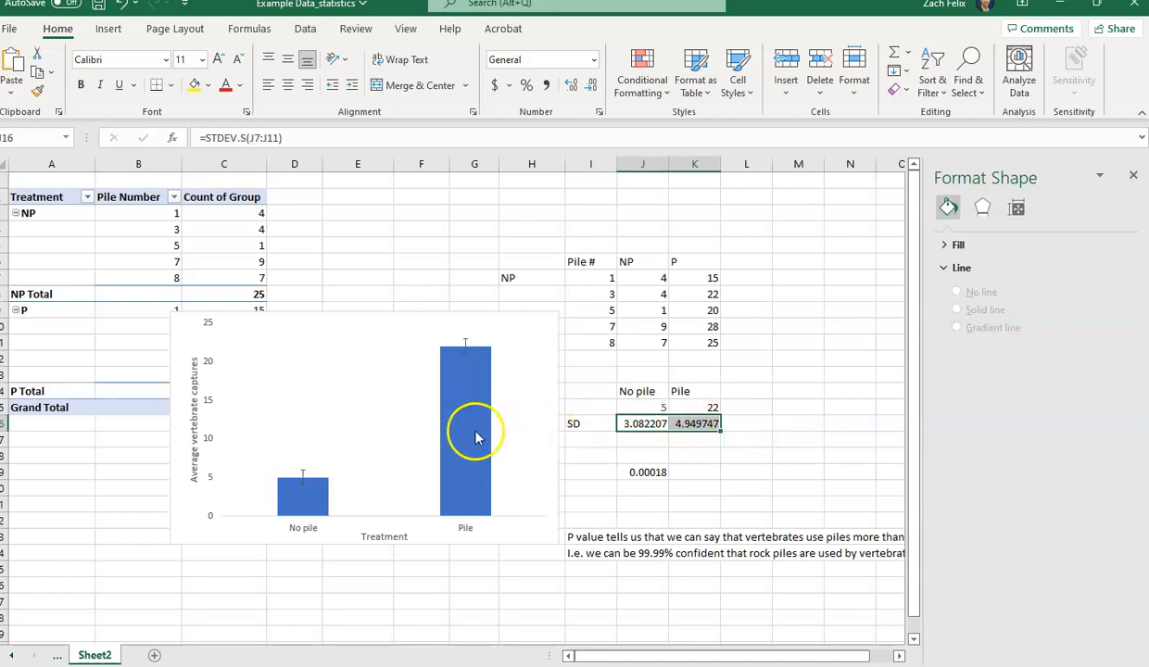
click(540, 455)
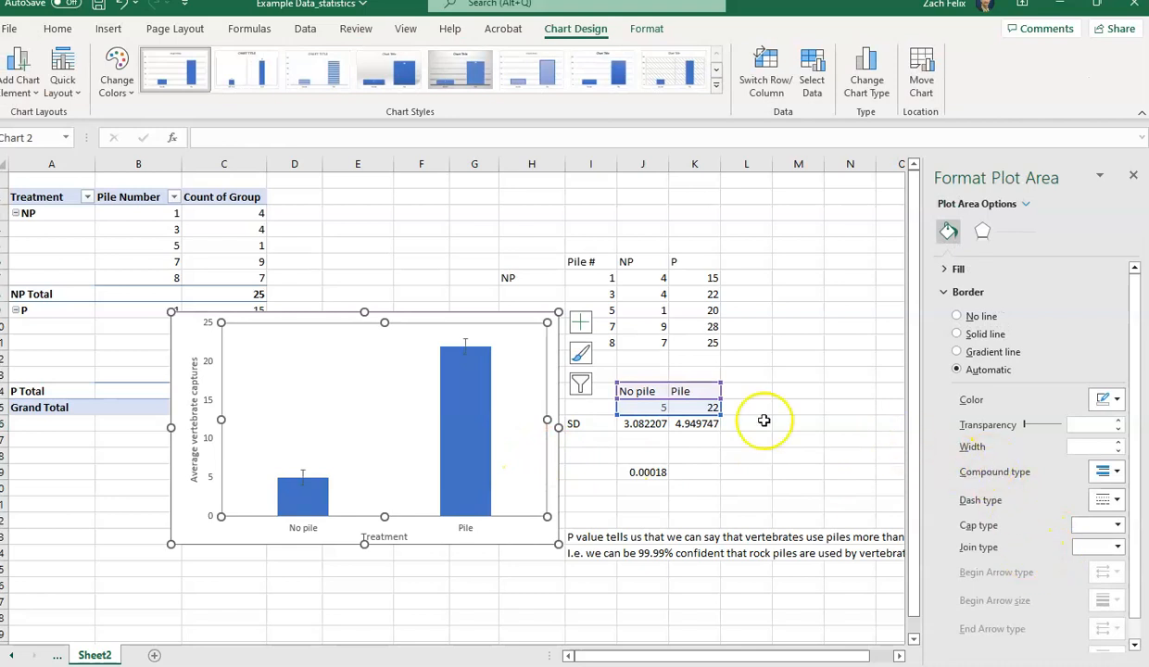
click(481, 397)
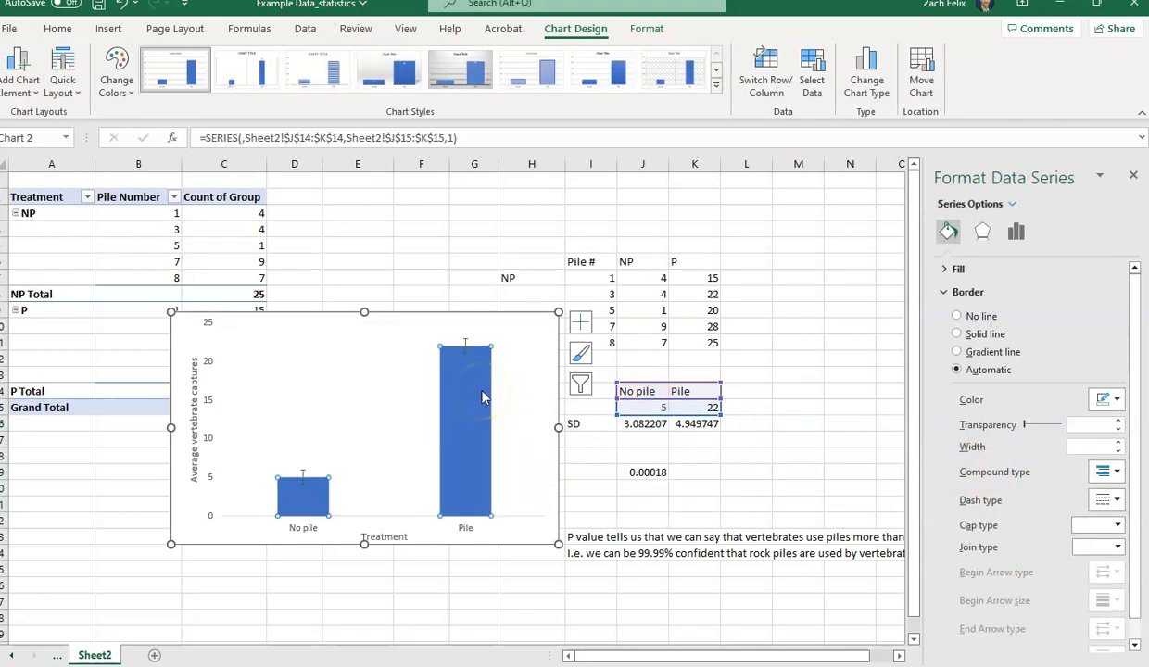
click(580, 322)
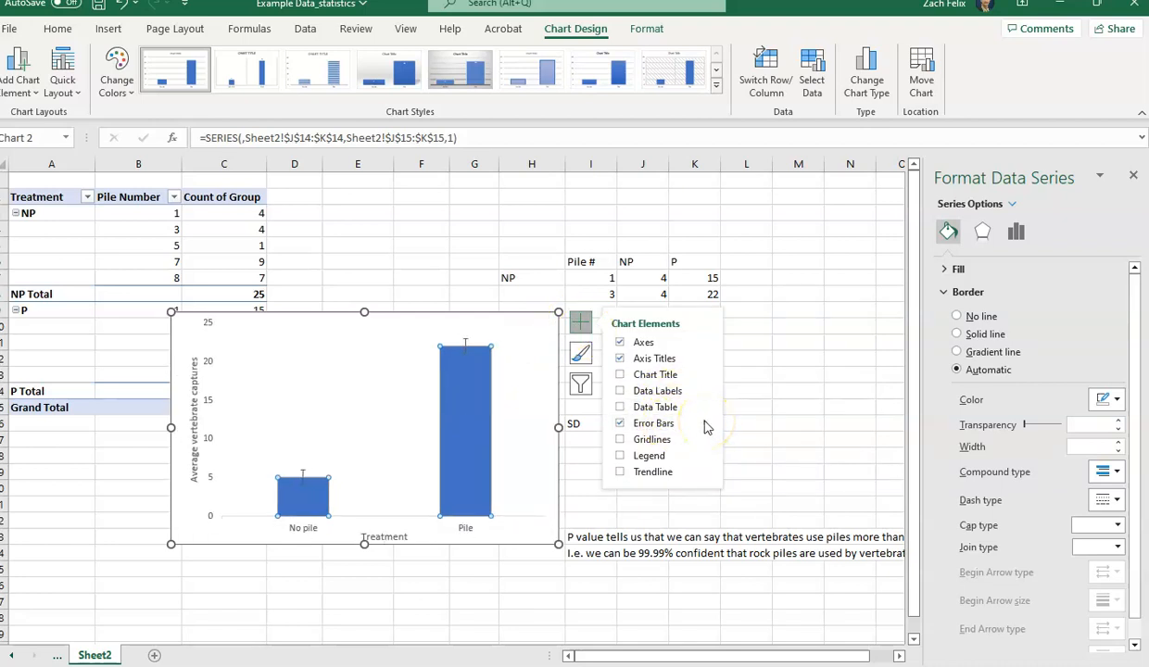
click(704, 424)
click(752, 468)
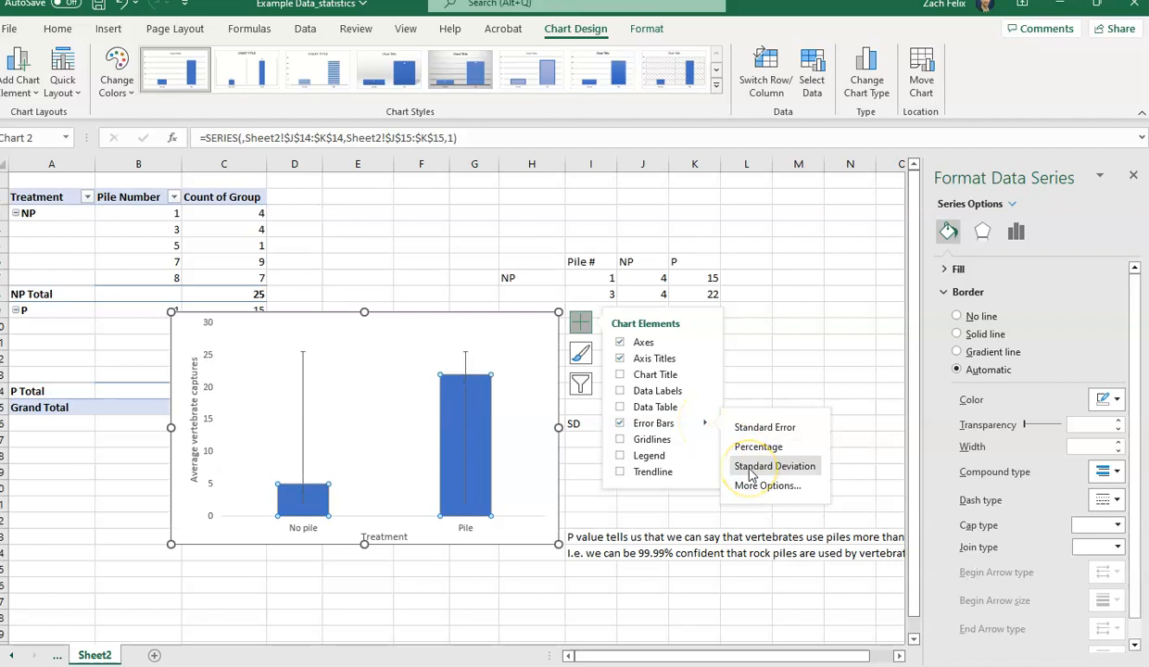
click(761, 485)
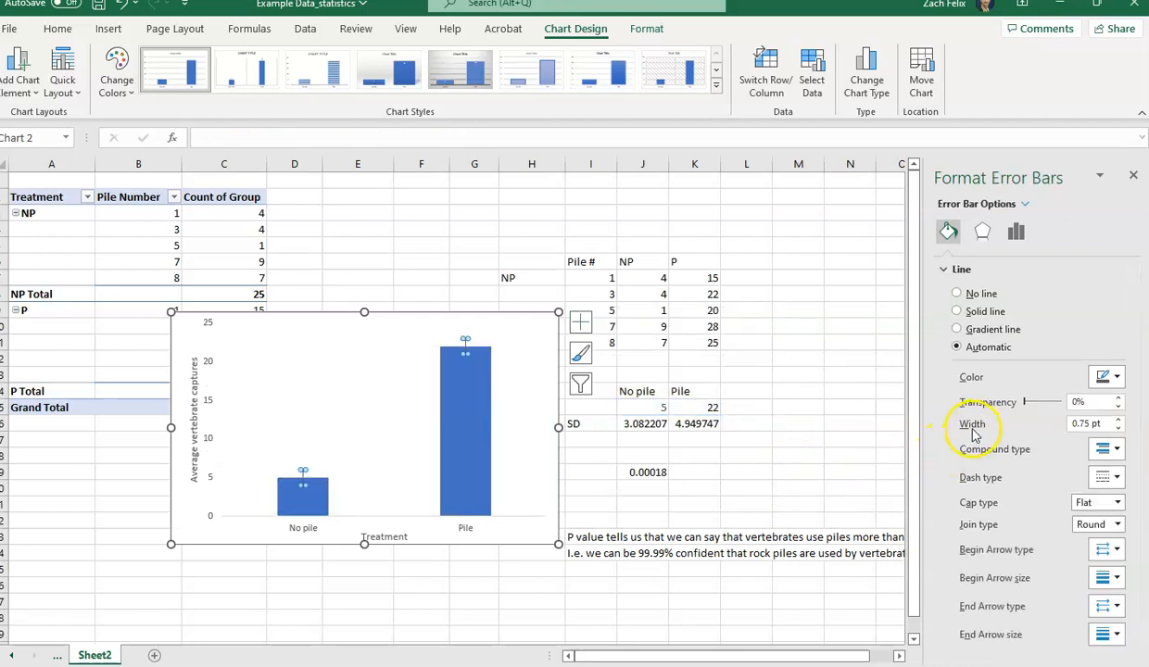
click(1013, 235)
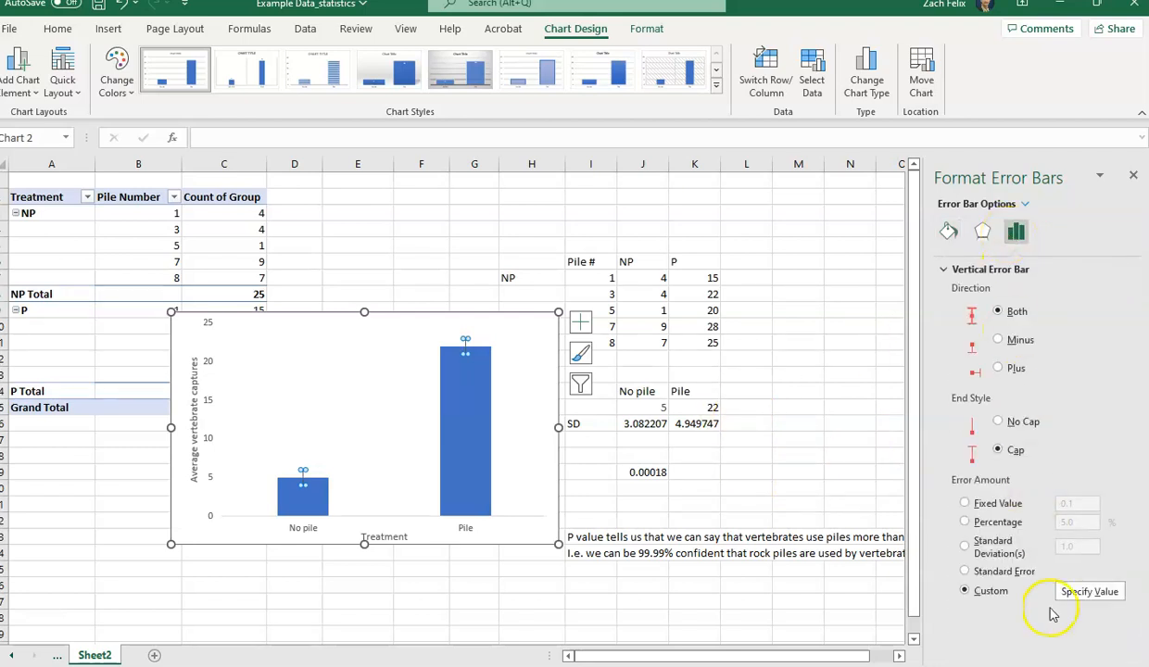
click(1090, 591)
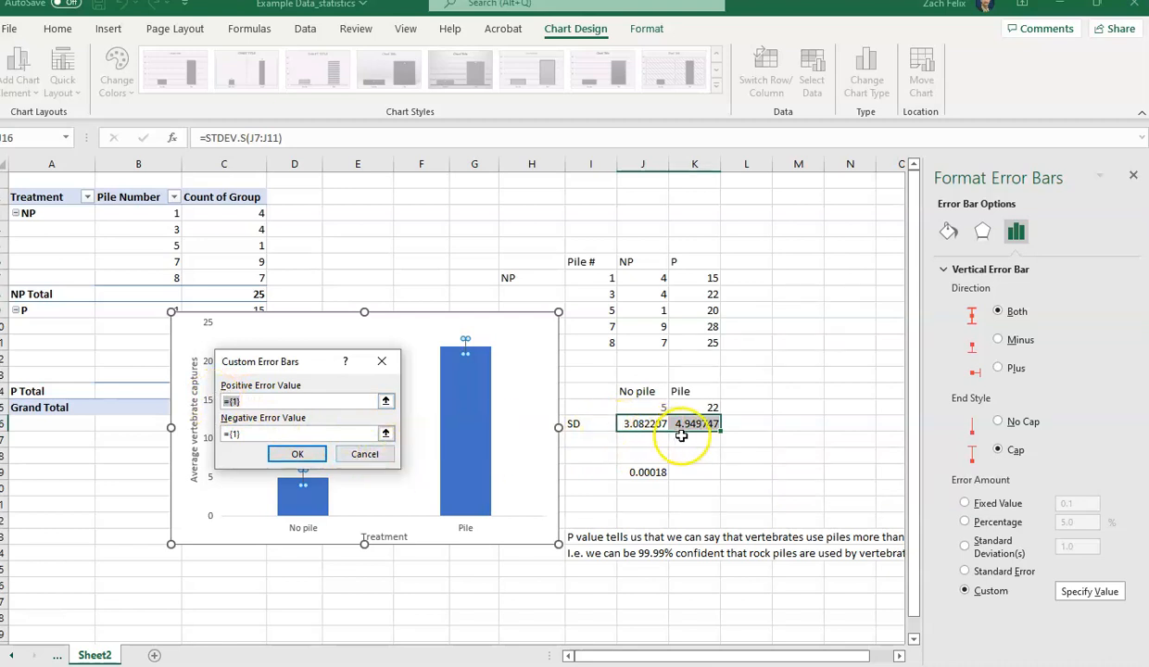
drag(629, 424, 690, 423)
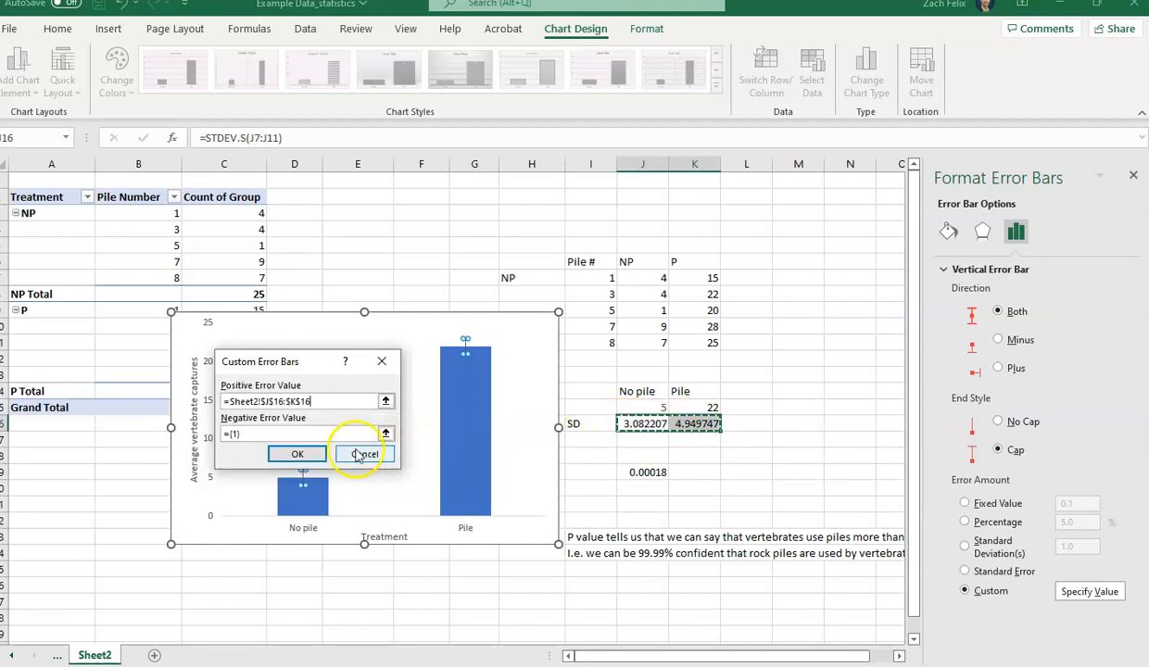
click(298, 454)
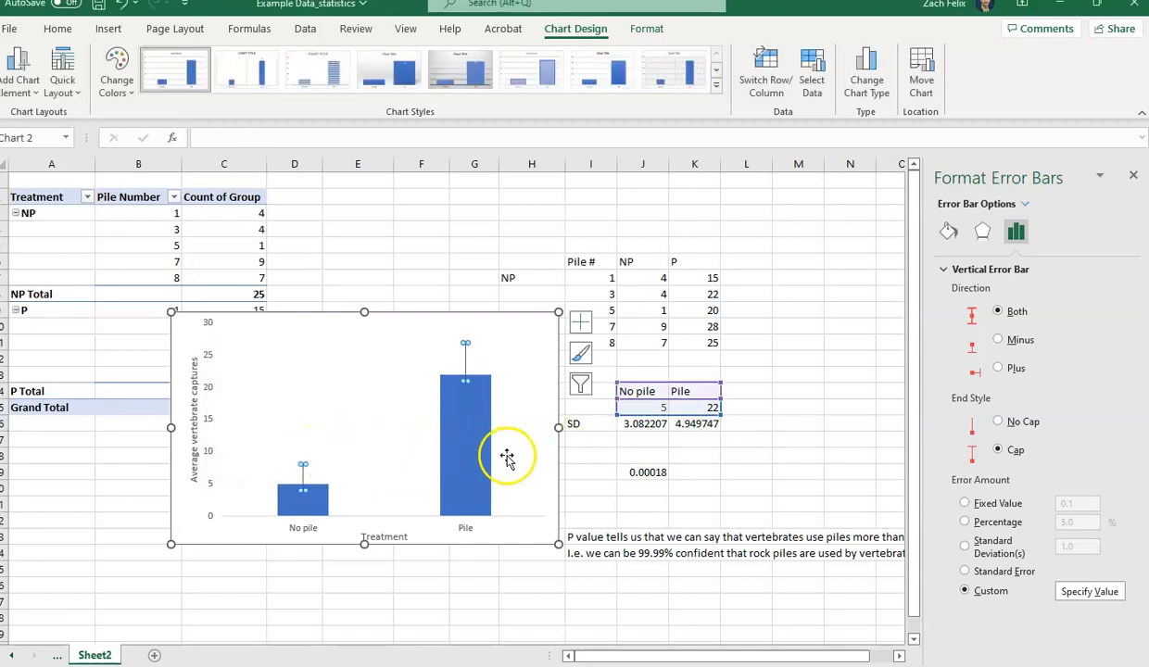
click(740, 458)
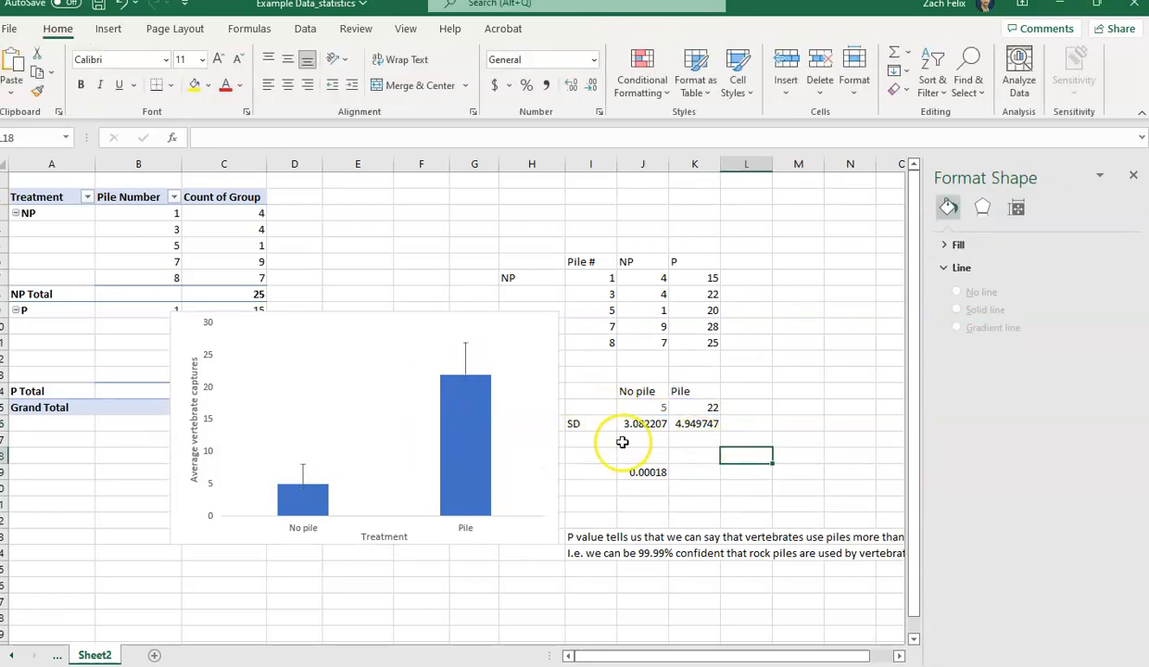
Step: Reconfirm J16:K16 as the custom positive error value and set the error bars' direction to Plus
click(463, 435)
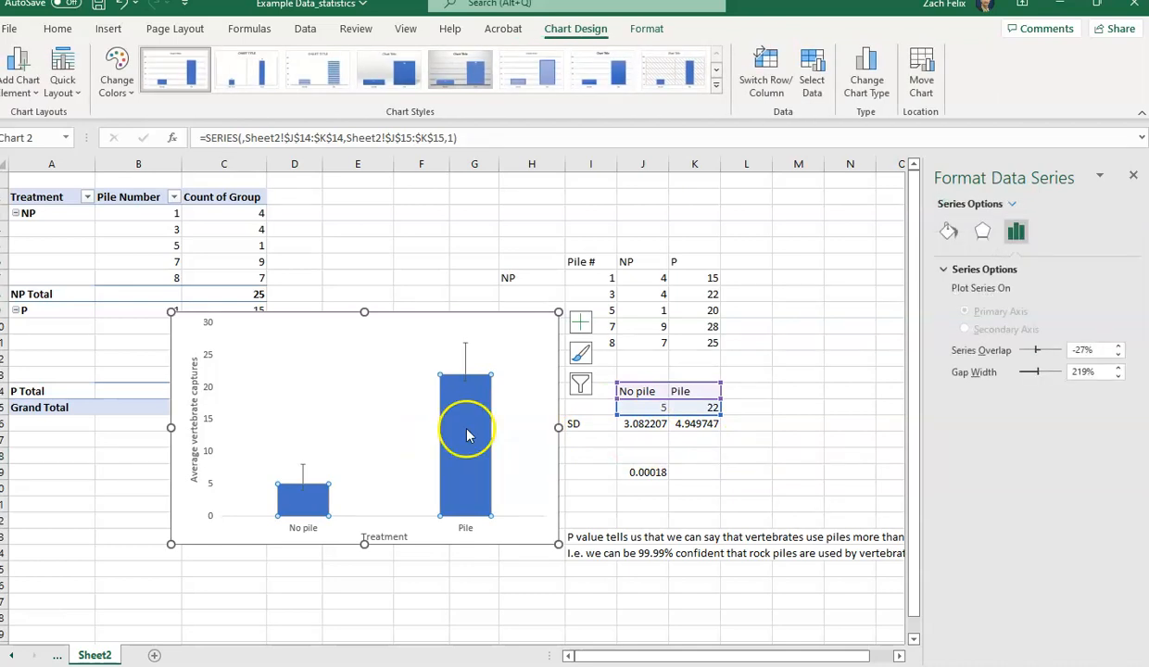
click(588, 326)
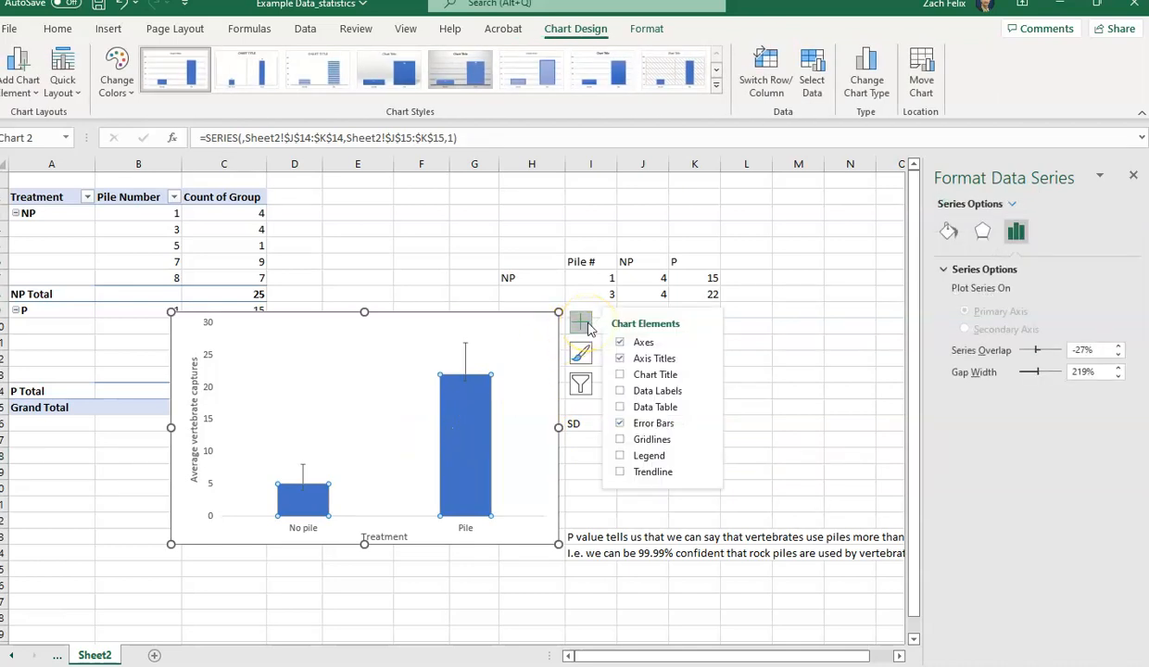
click(706, 425)
click(747, 483)
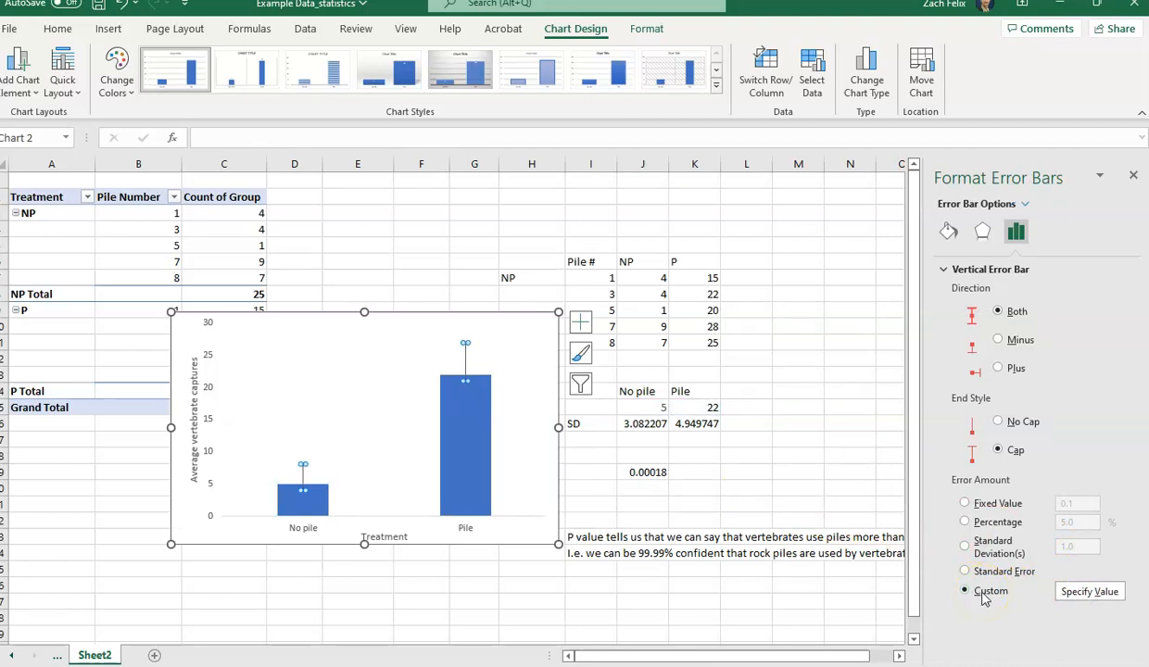
click(1084, 591)
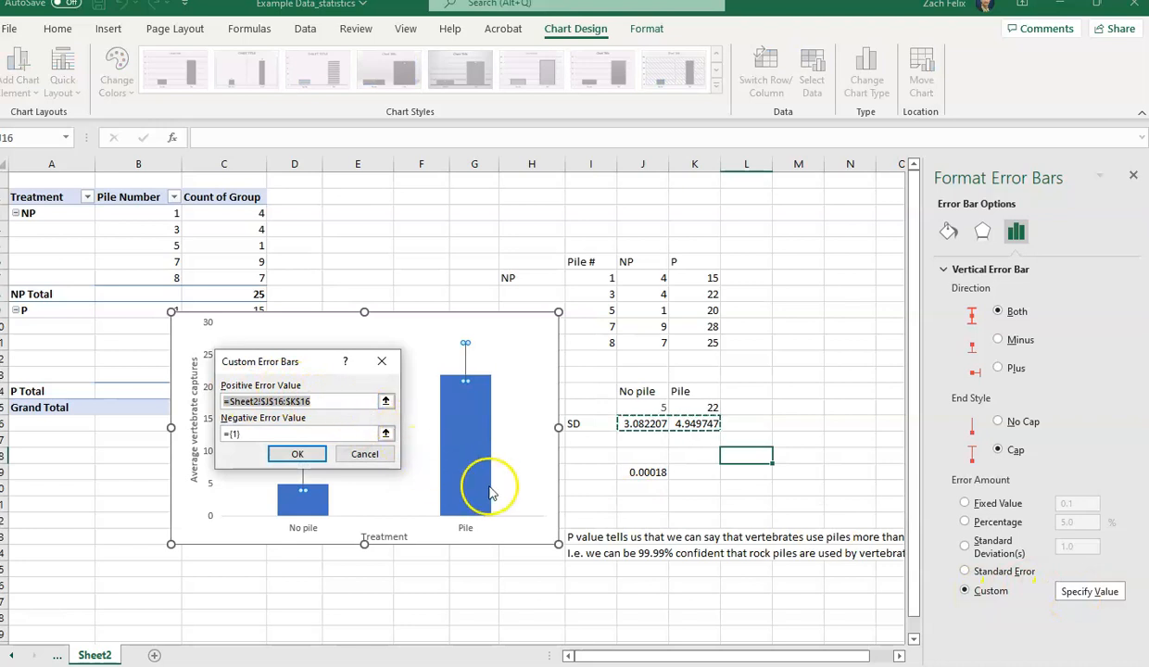
drag(628, 424, 686, 424)
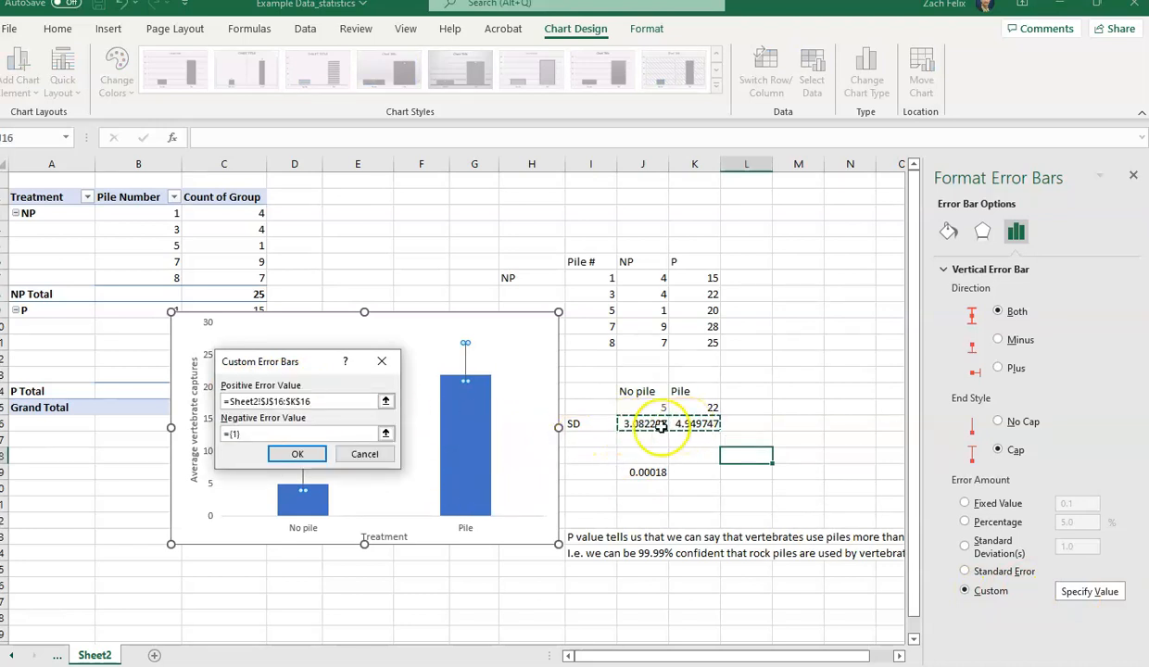
click(306, 454)
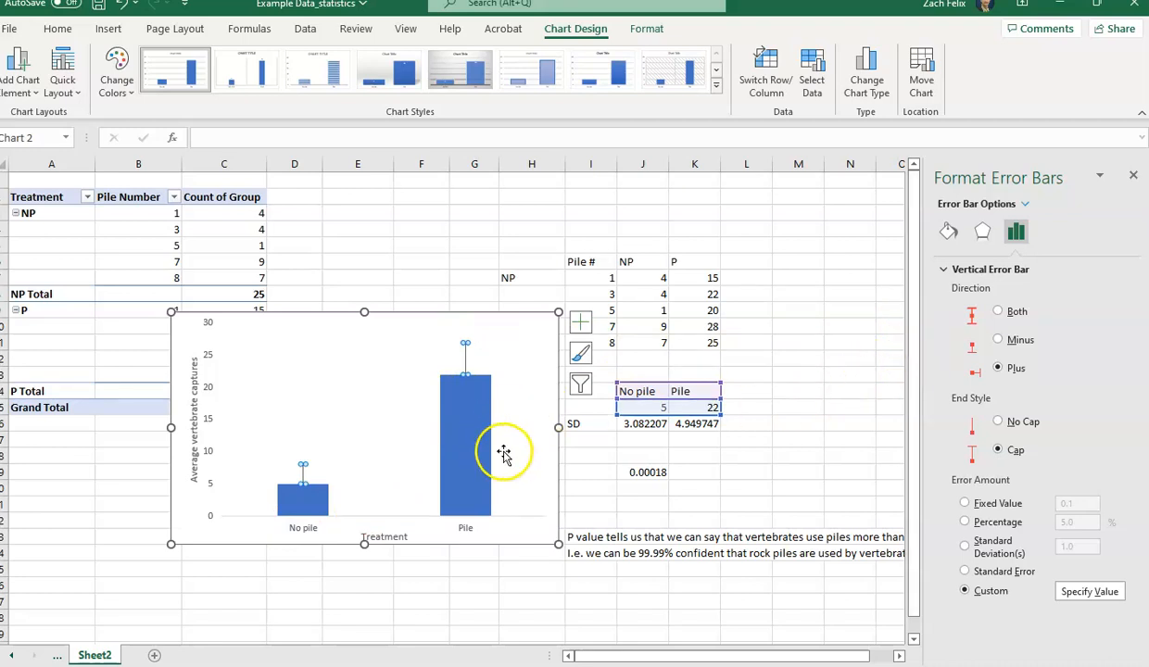
click(522, 534)
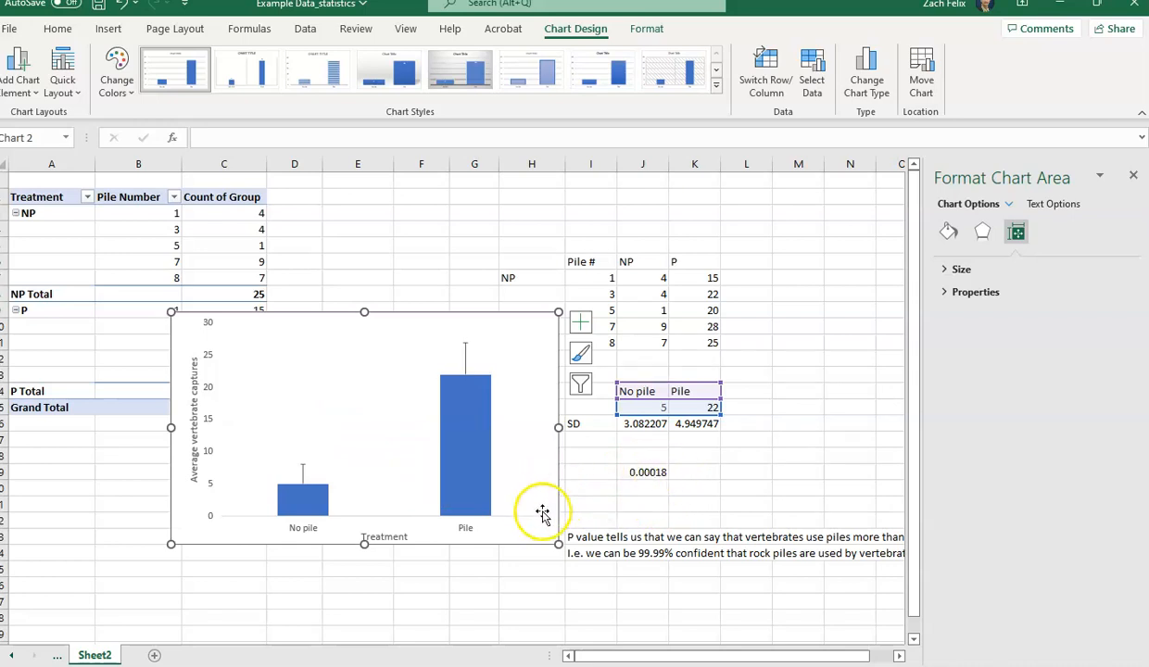
click(677, 504)
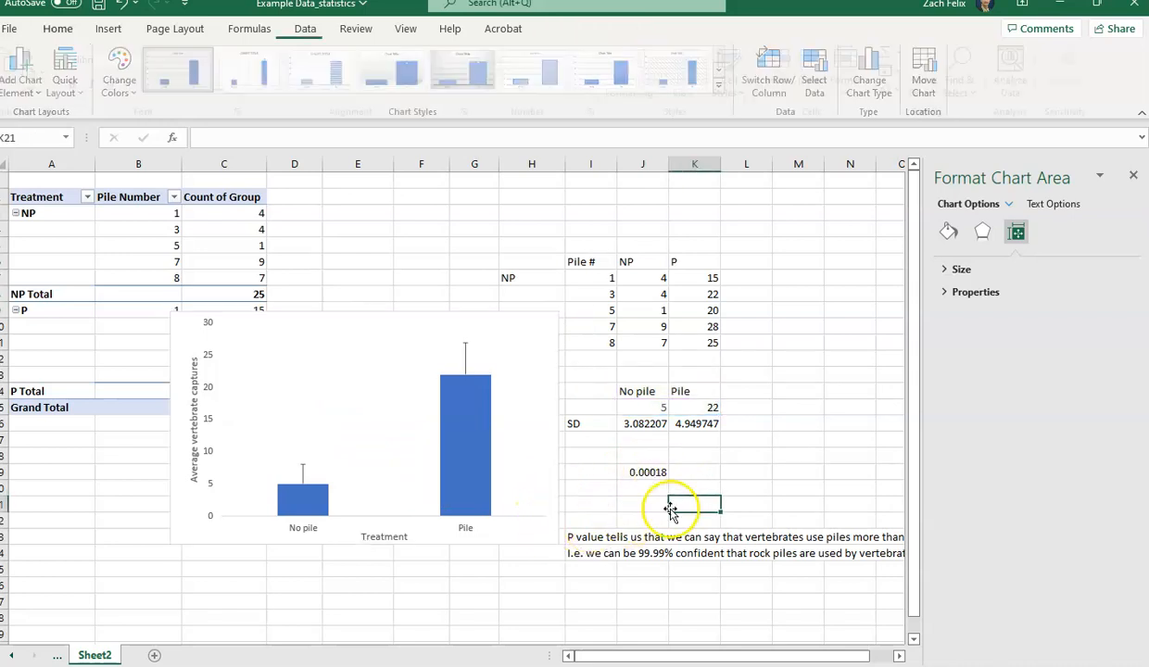
Step: Bring up the commands available for the whole chart area
click(509, 513)
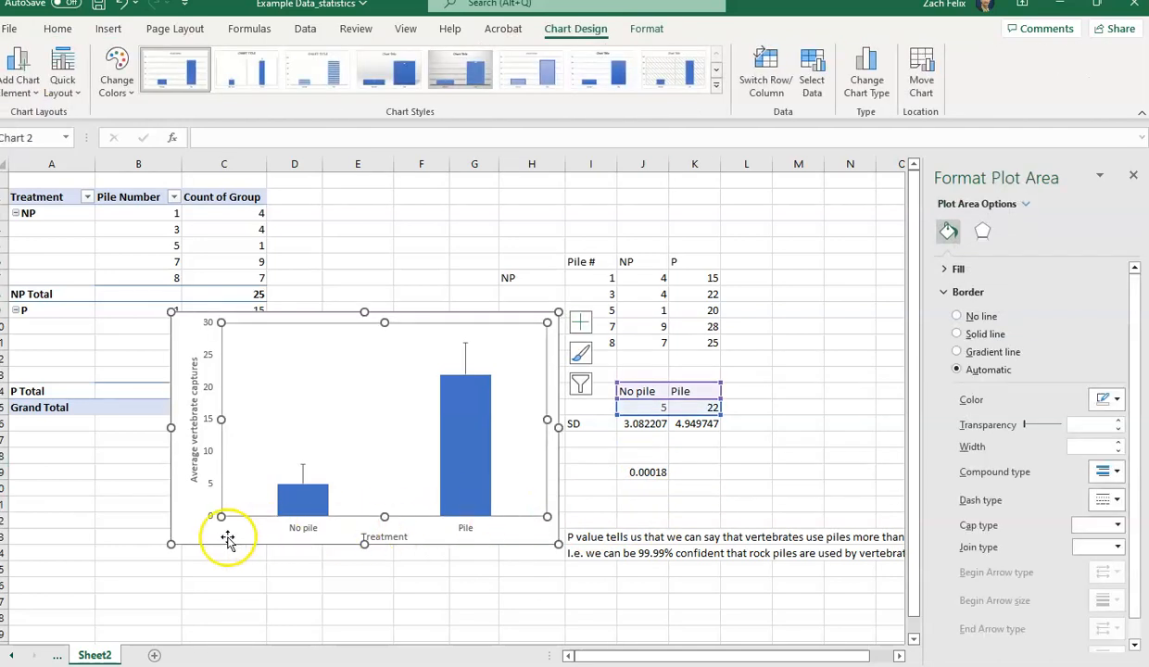
right_click(196, 531)
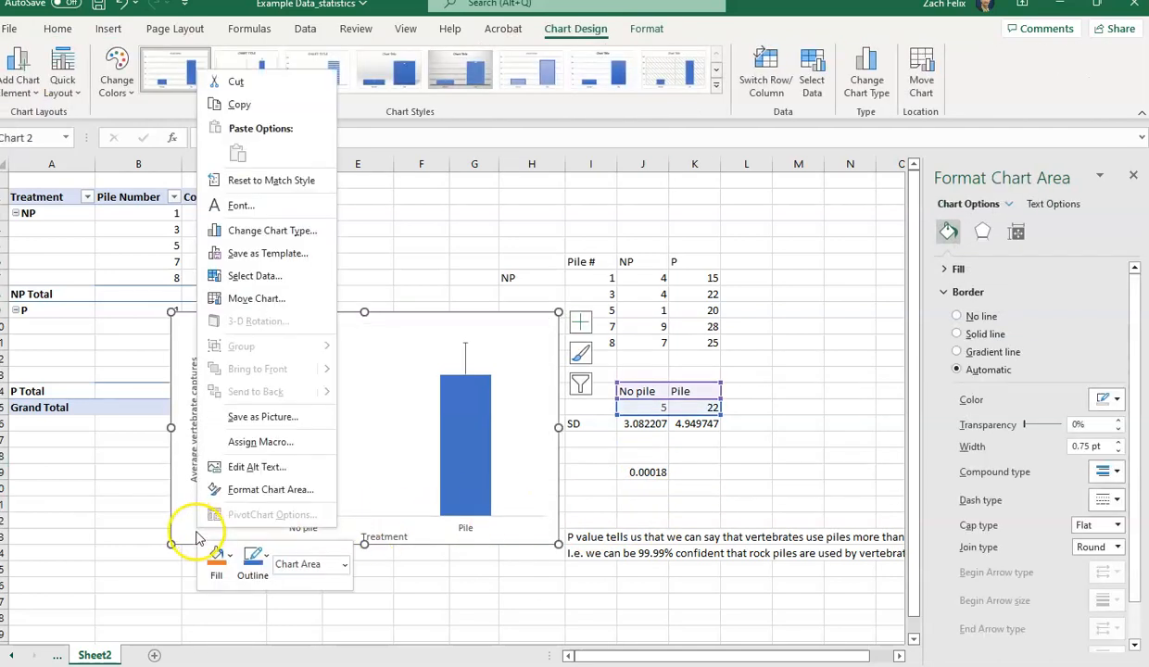